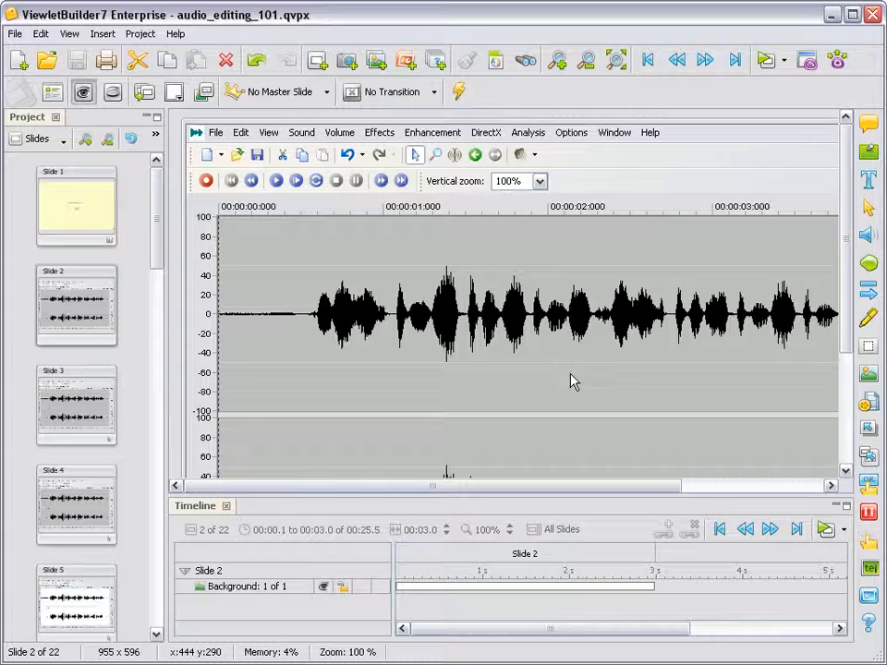
Minimize the project's slide list to give the slide canvas more room
click(147, 118)
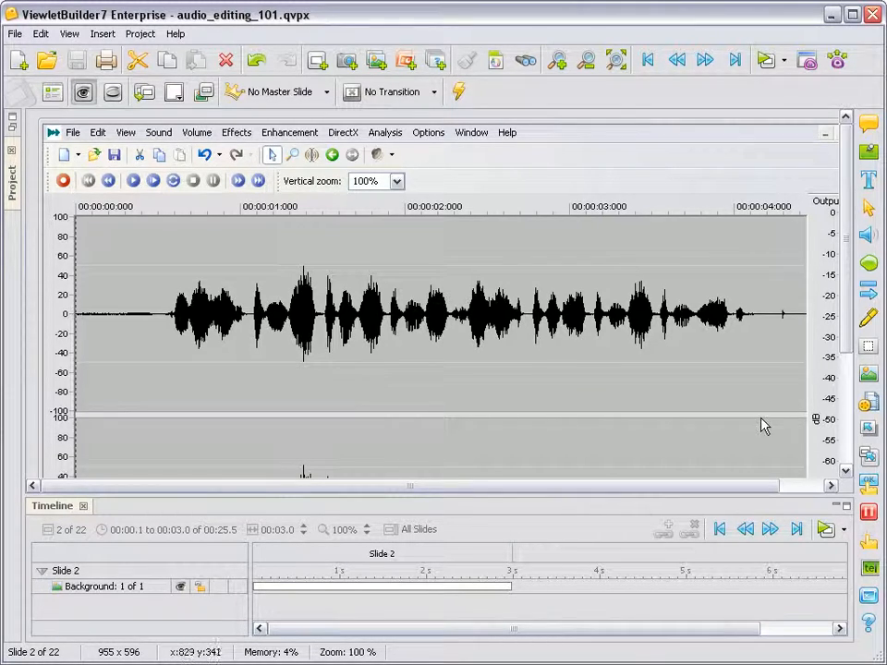
Add a popout highlight around the Vertical zoom control on slide 2 and time it from 1 s to 4 s
click(866, 431)
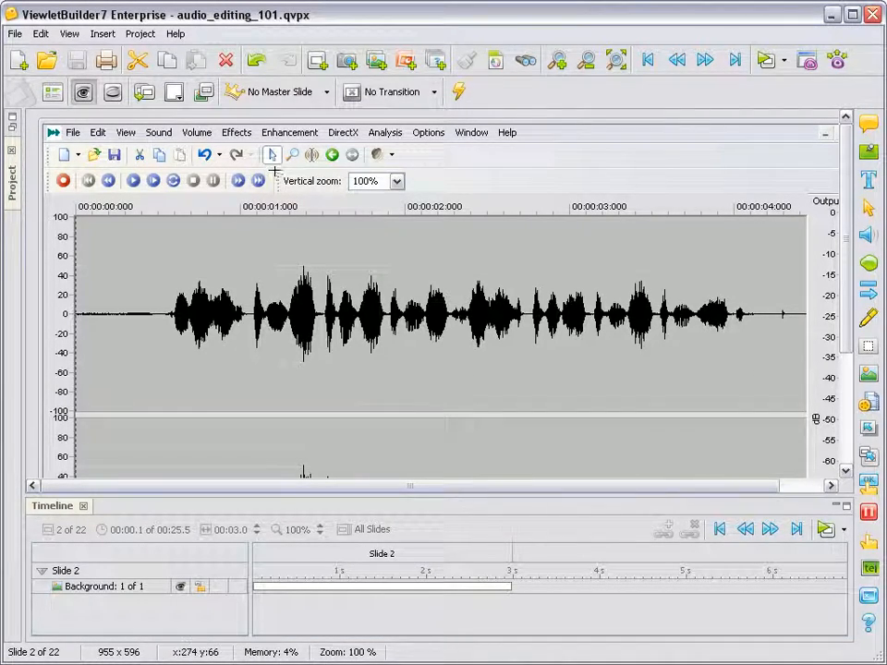
drag(272, 165, 404, 194)
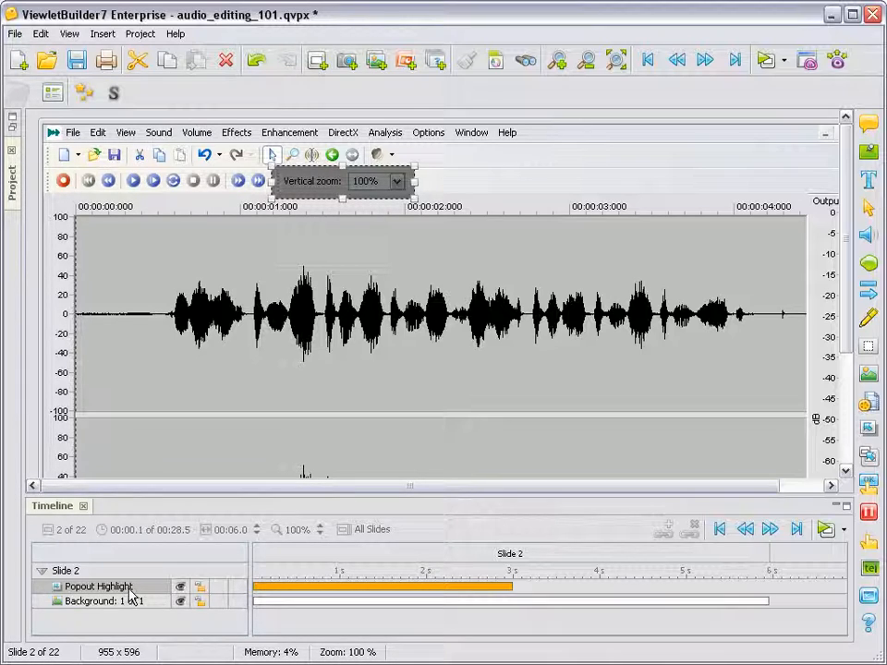
drag(262, 593, 348, 596)
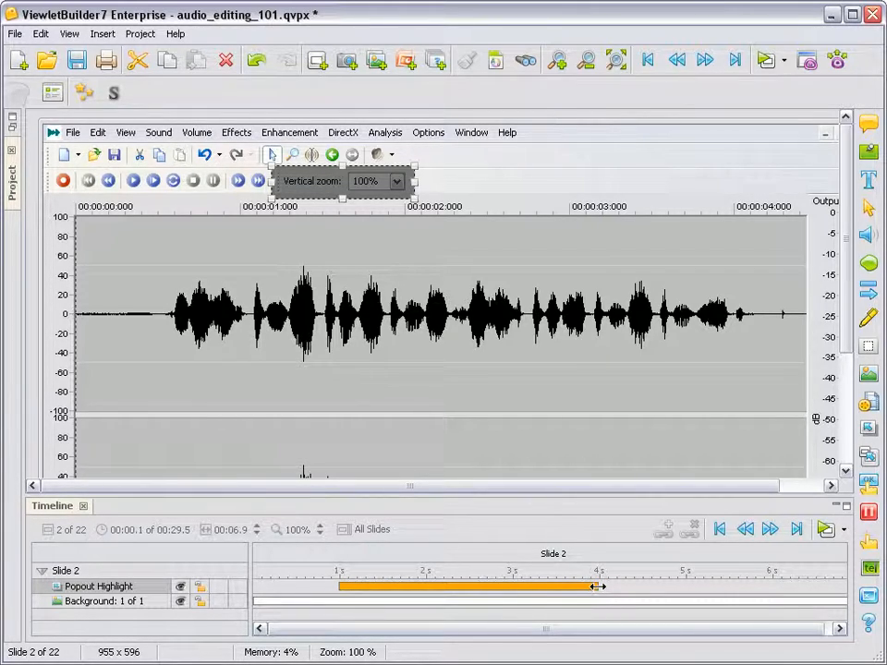
mouse_move(597, 586)
mouse_down()
mouse_move(774, 588)
mouse_move(601, 588)
mouse_up()
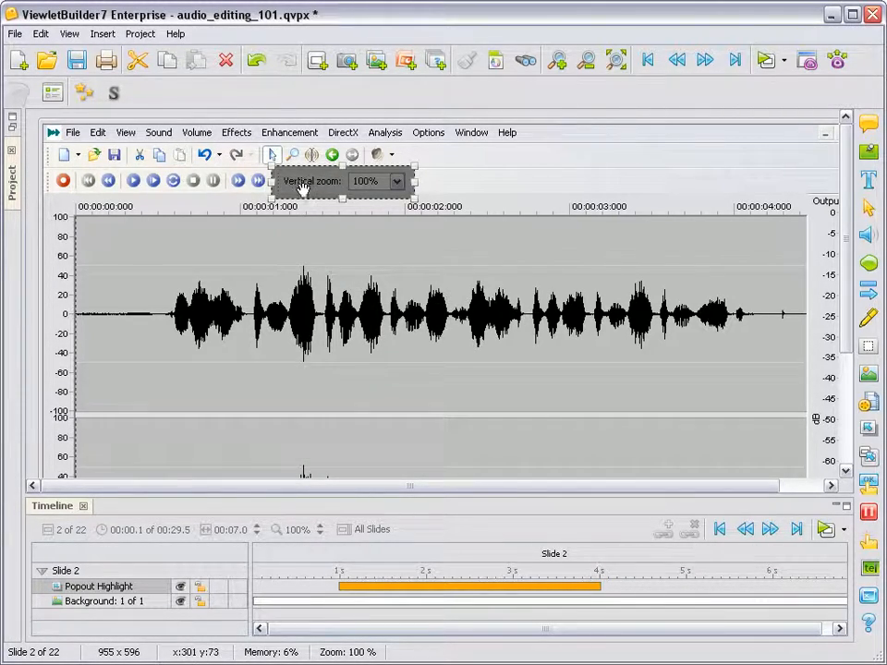
Scrub through the start of slide 2 to preview the popout highlight
click(267, 575)
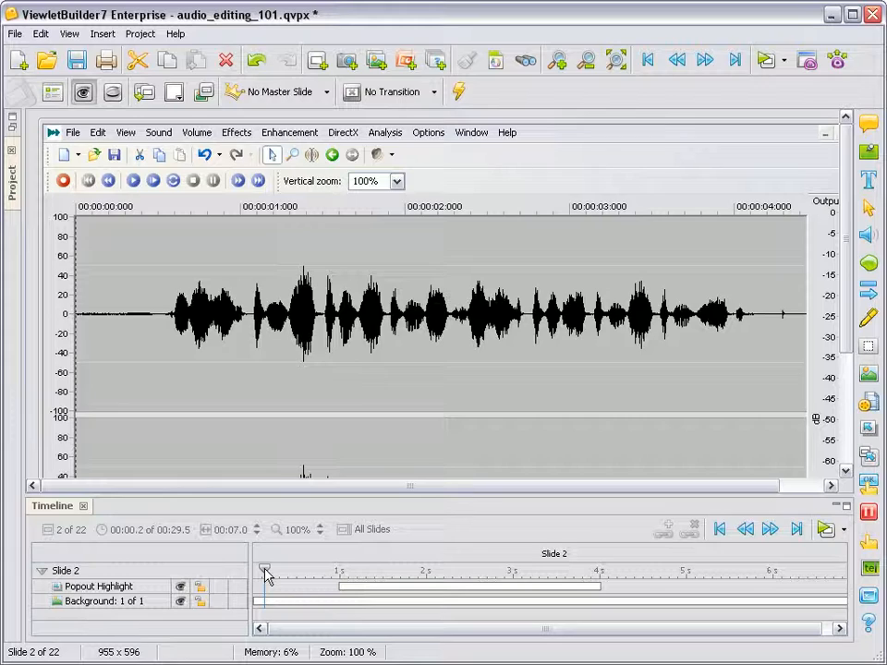
drag(266, 575, 310, 575)
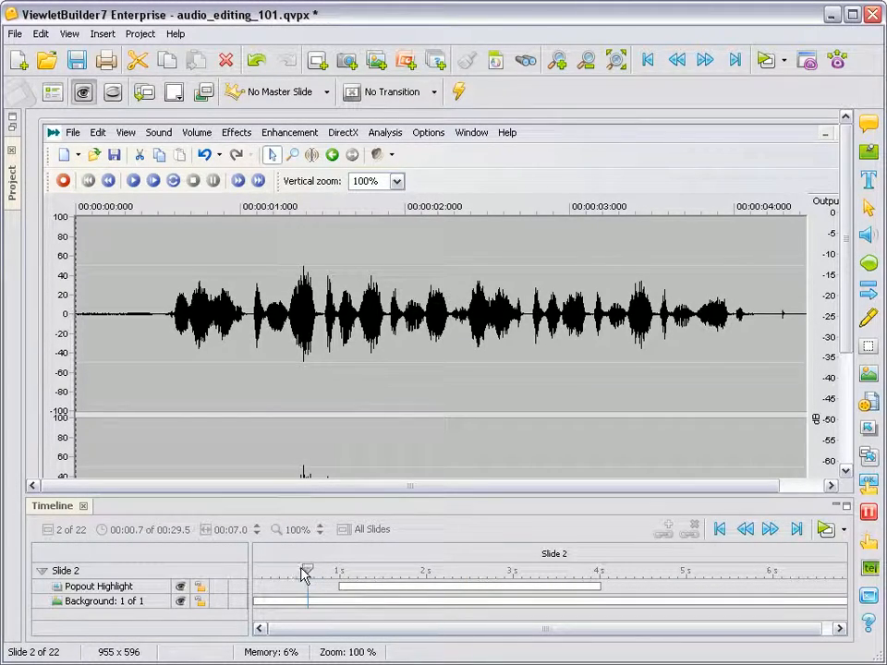
Examine the duration and amount in the popout highlight's effect properties
click(111, 587)
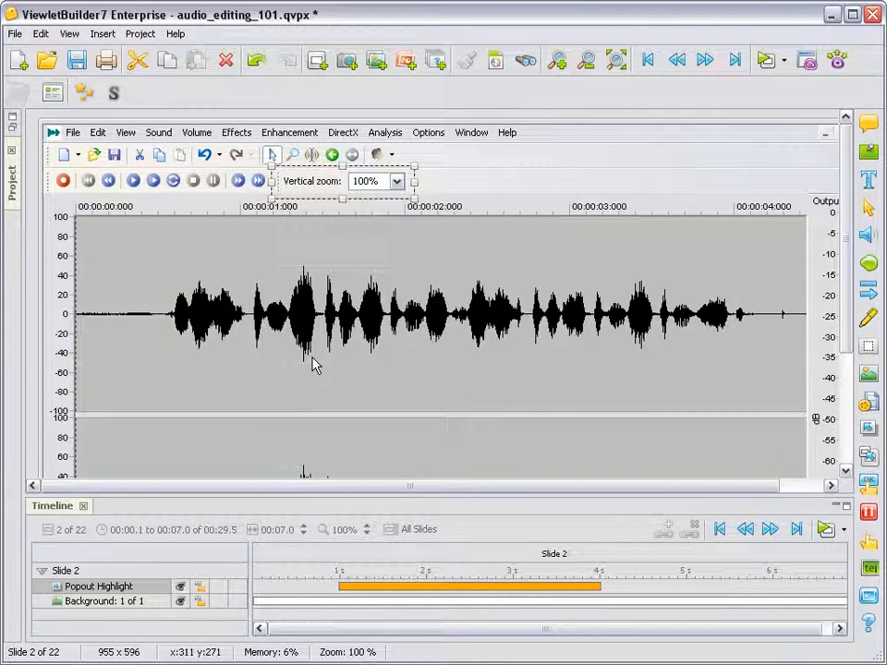
click(83, 93)
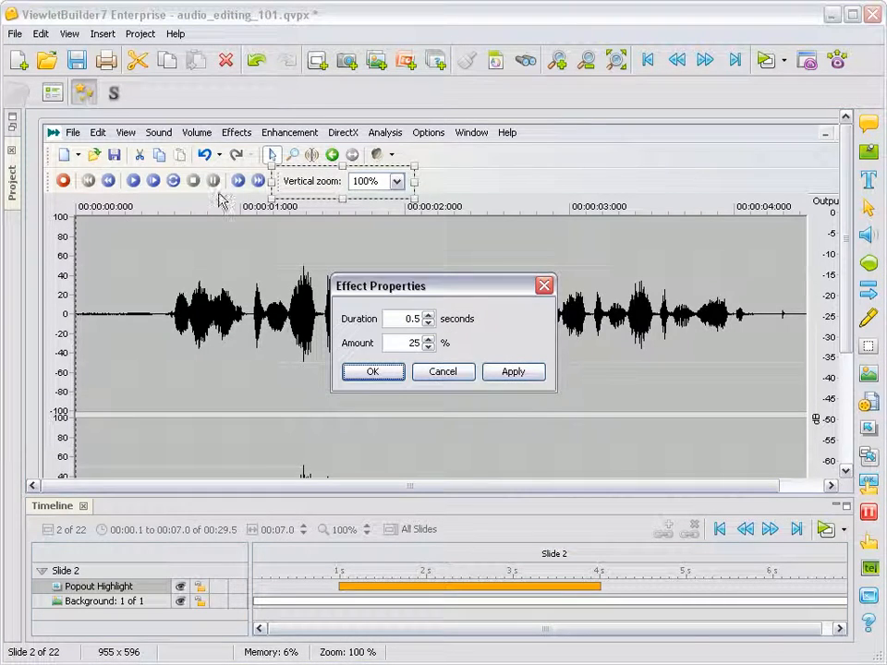
drag(386, 290, 507, 110)
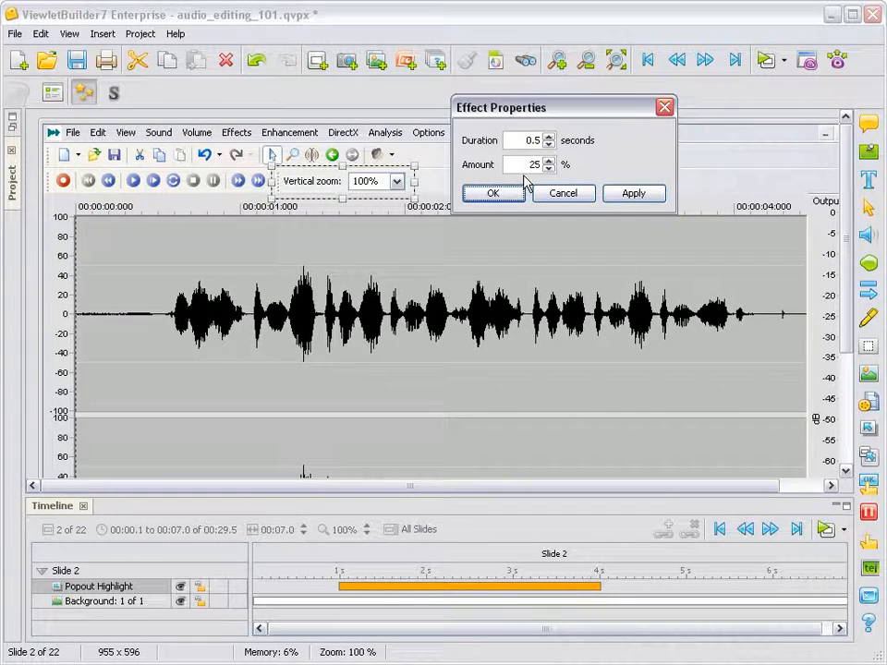
drag(524, 166, 542, 165)
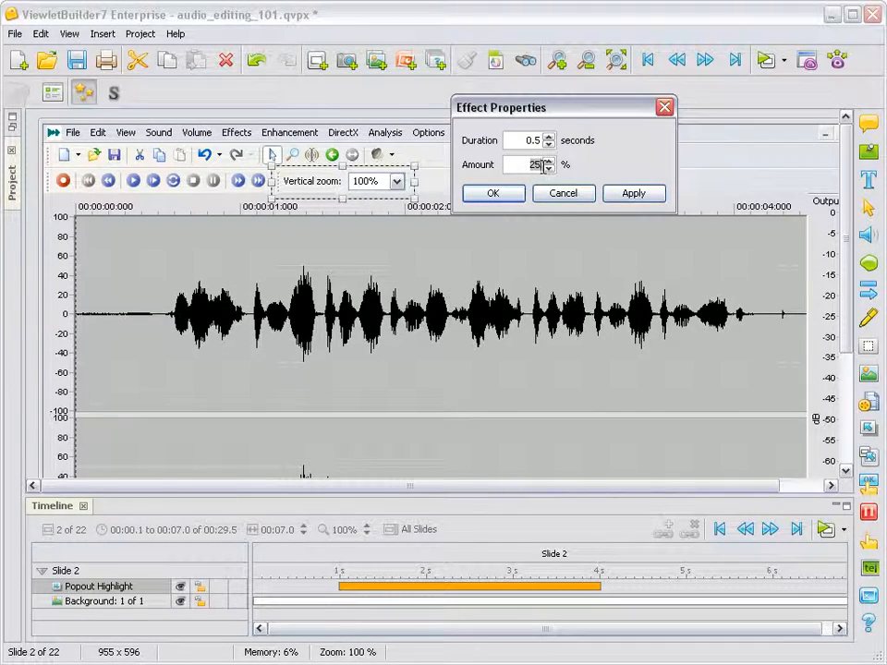
click(495, 196)
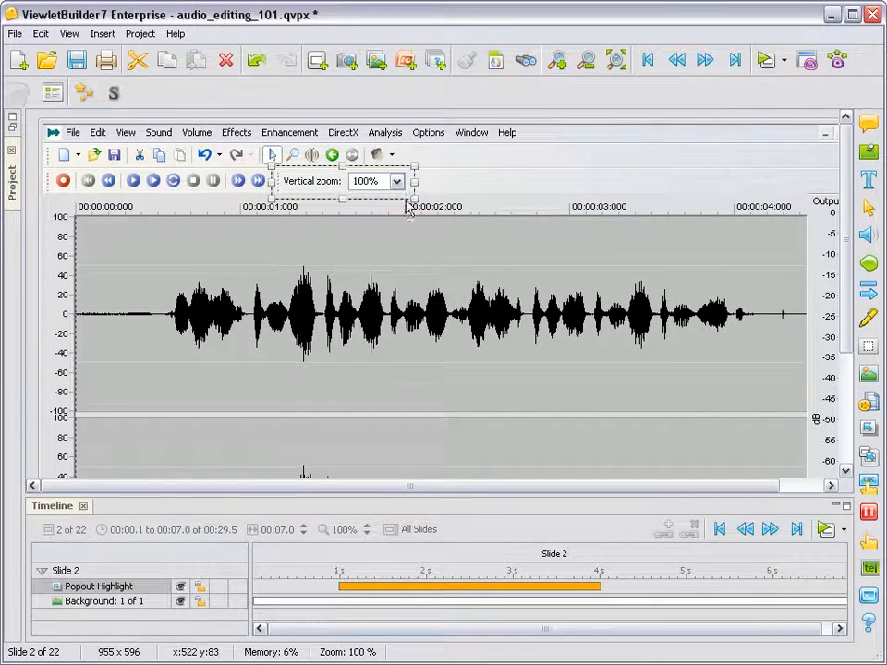
Keep the popout highlight's shadow enabled and set its shadow color to blue, #0033CC
click(113, 93)
drag(133, 122, 493, 83)
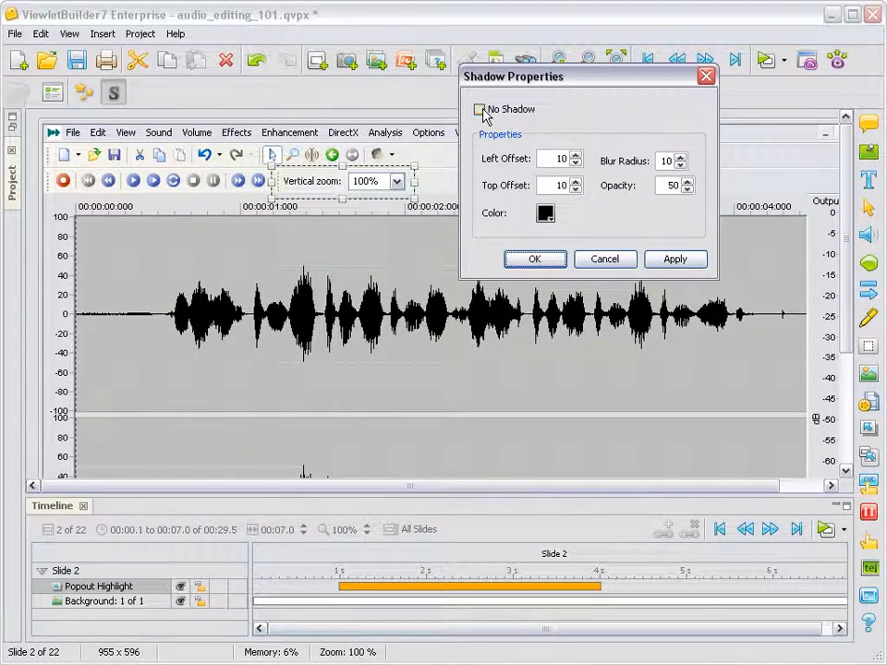
click(482, 110)
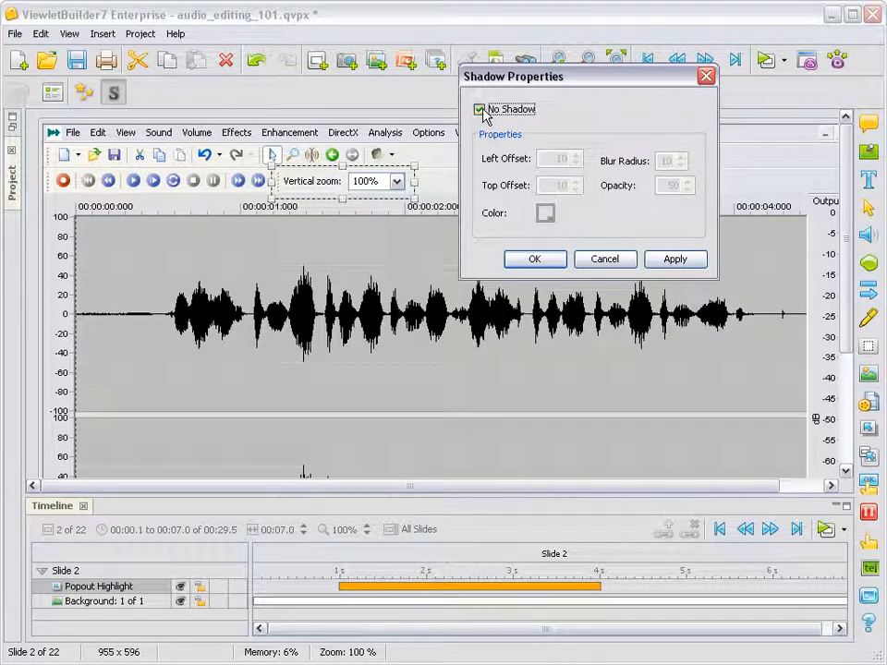
click(482, 110)
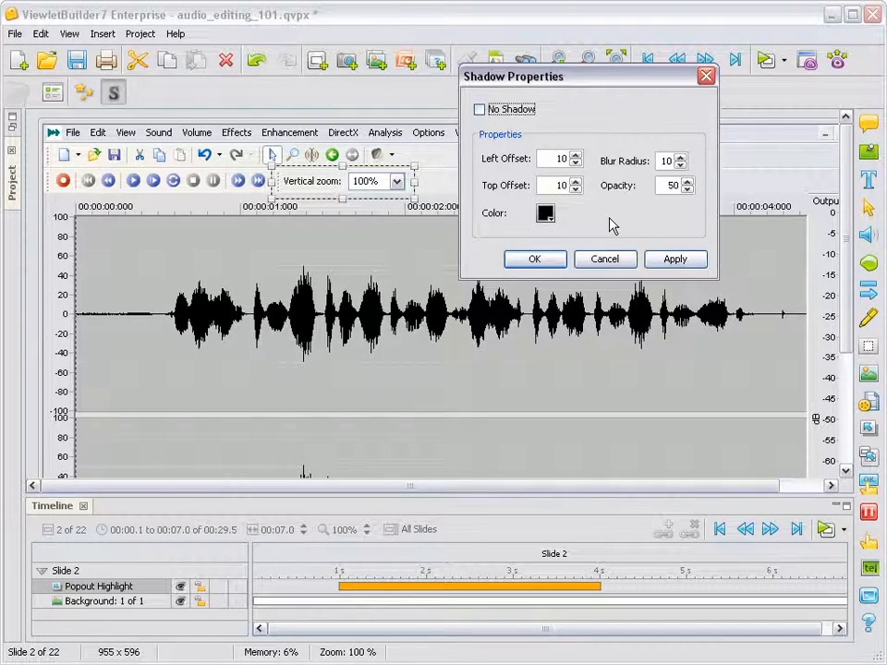
click(546, 215)
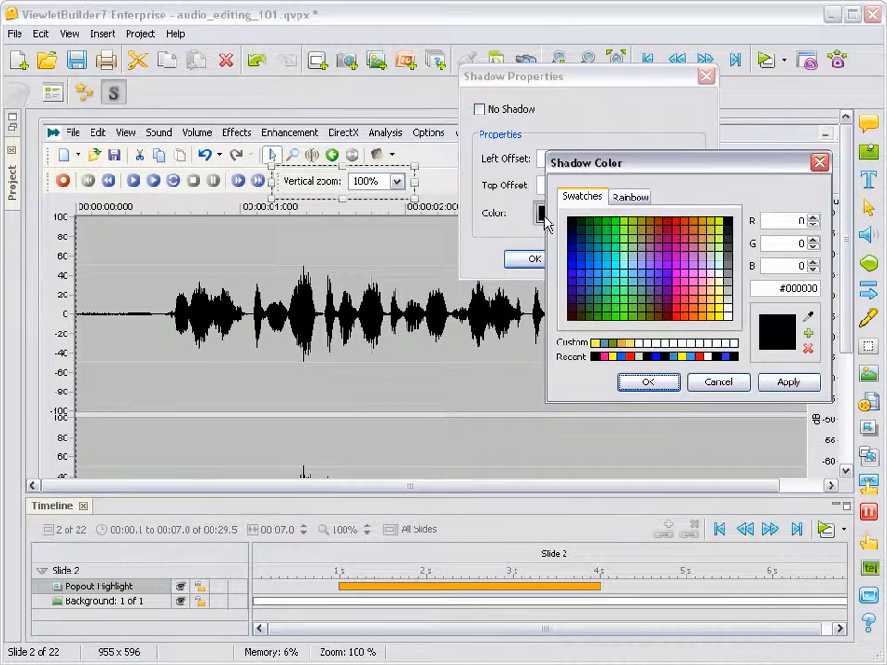
click(582, 267)
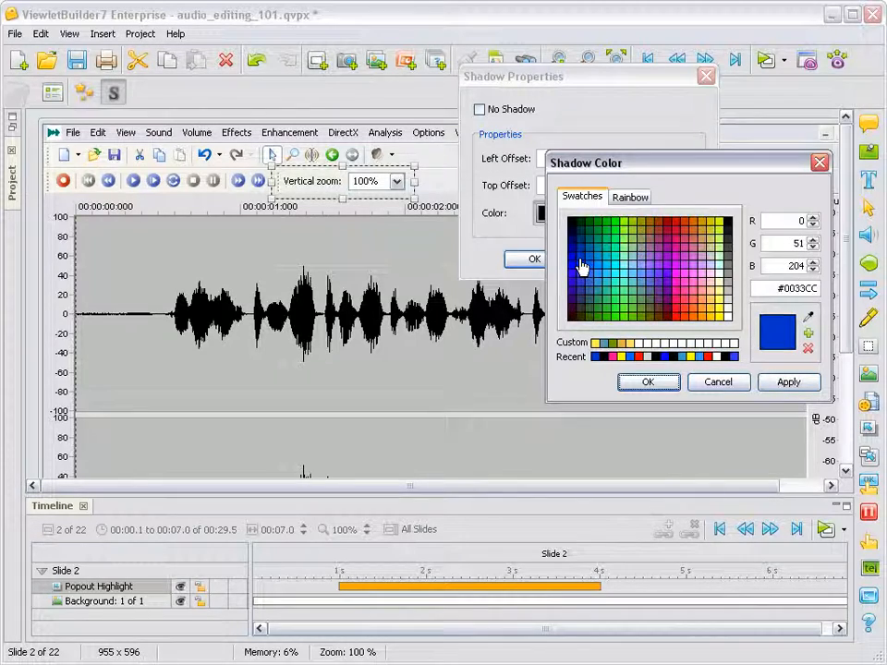
click(652, 381)
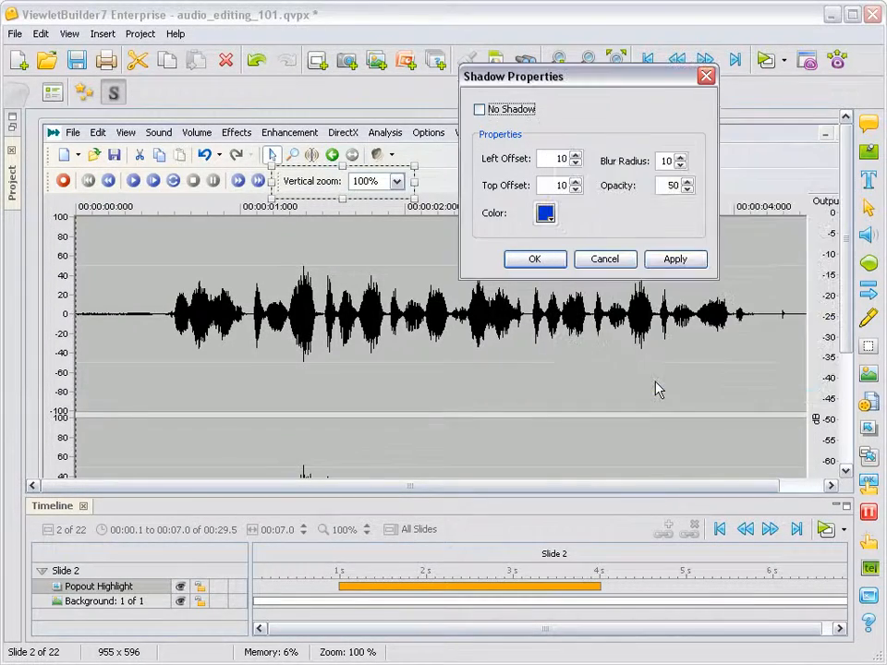
click(555, 261)
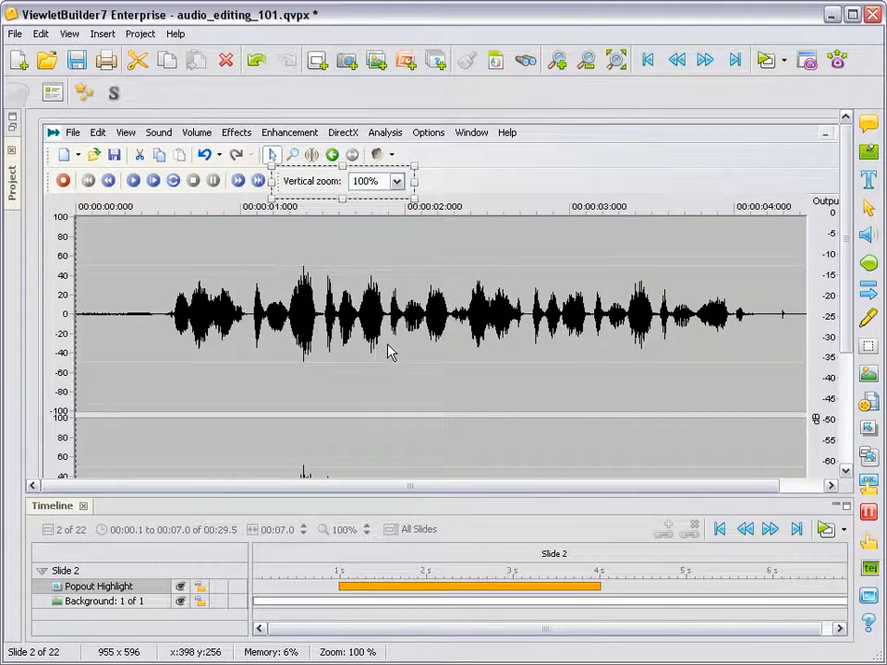
Preview the popout highlight with its blue shadow by scrubbing slide 2 to about 2.2 s and back
click(264, 580)
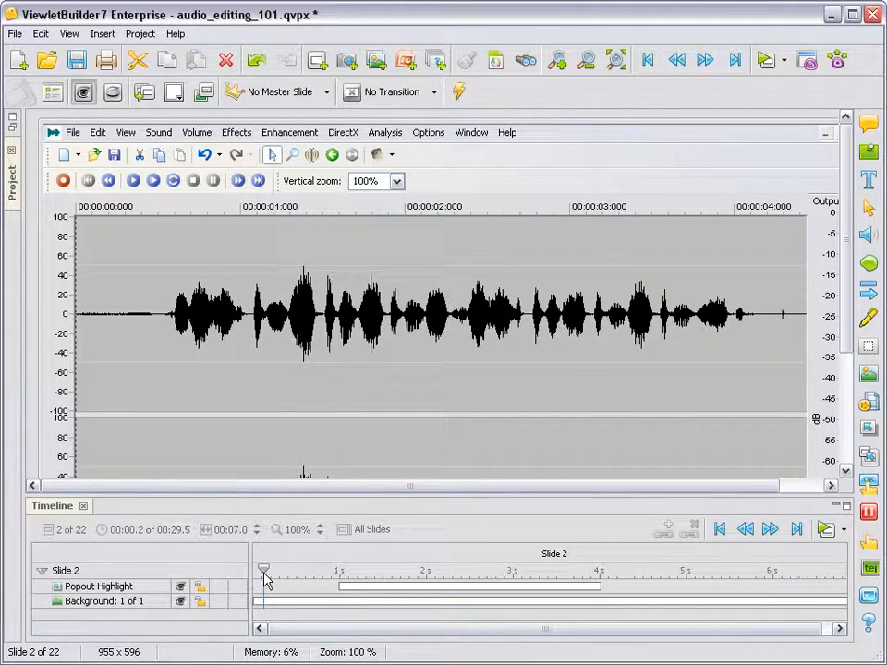
drag(266, 580, 440, 572)
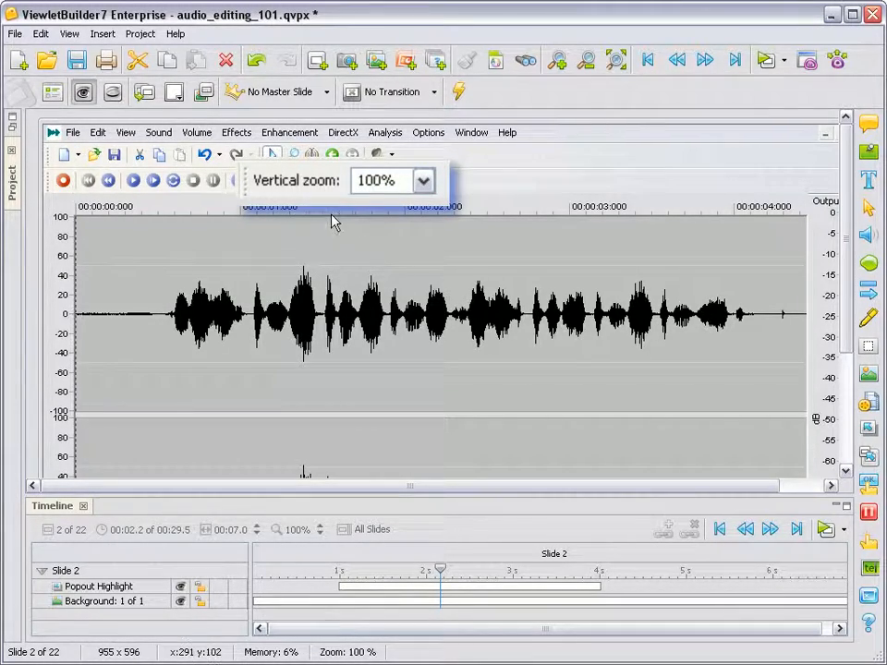
drag(441, 572, 314, 577)
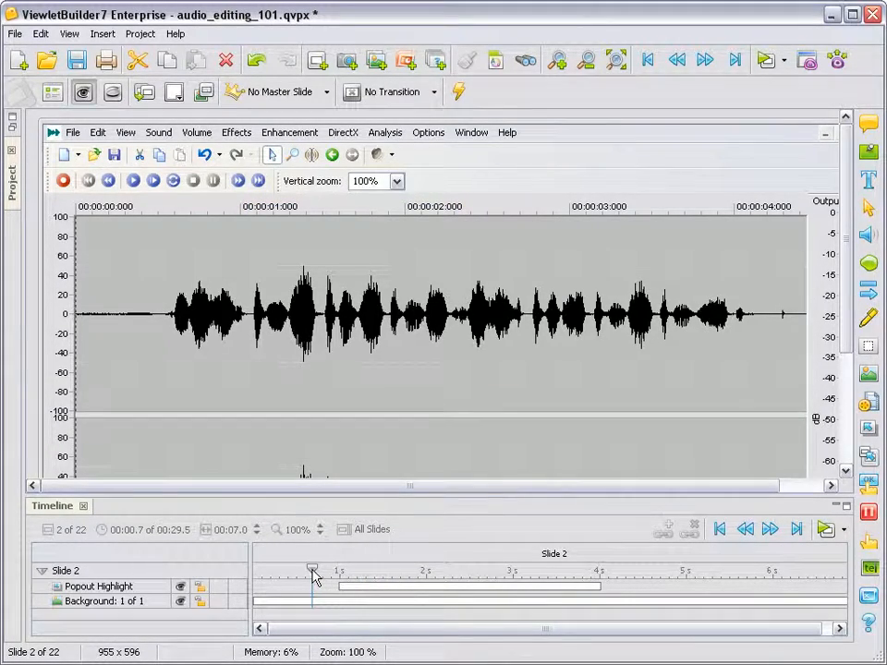
Delete the popout highlight from slide 2
click(139, 587)
key(Delete)
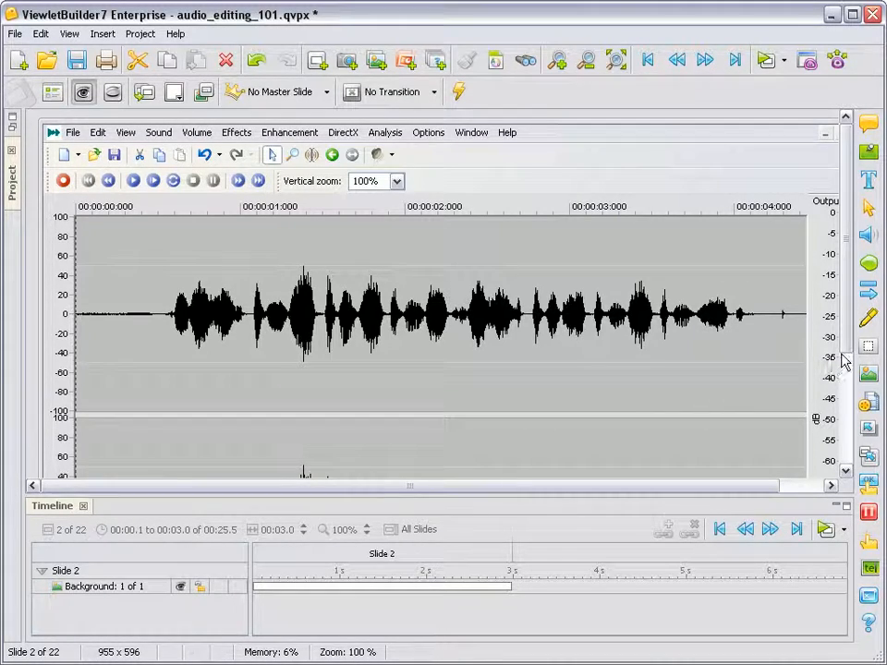
Draw a matte around the Vertical zoom control and time it manually from 1 s to about 3.6 s
click(869, 348)
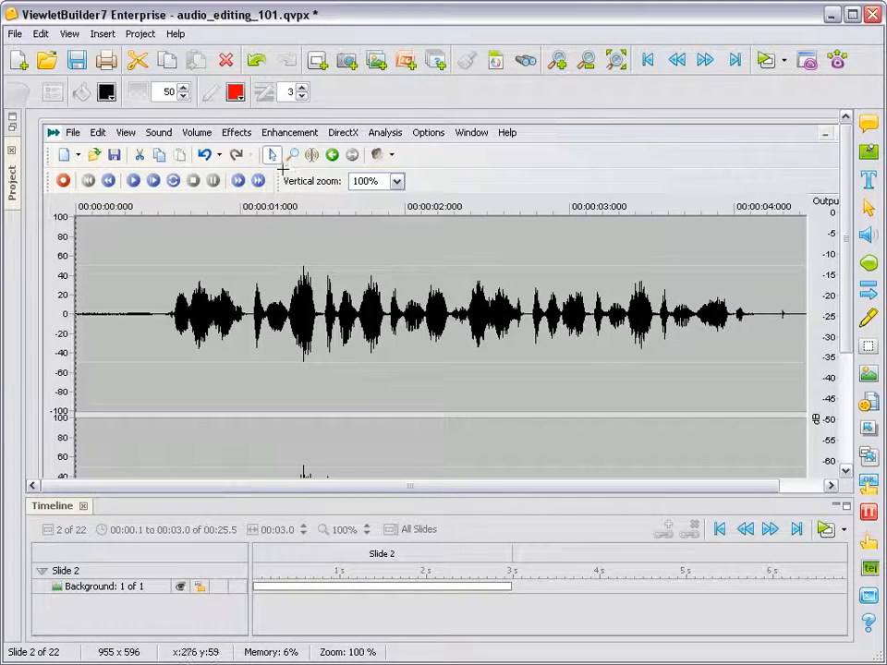
drag(277, 167, 413, 199)
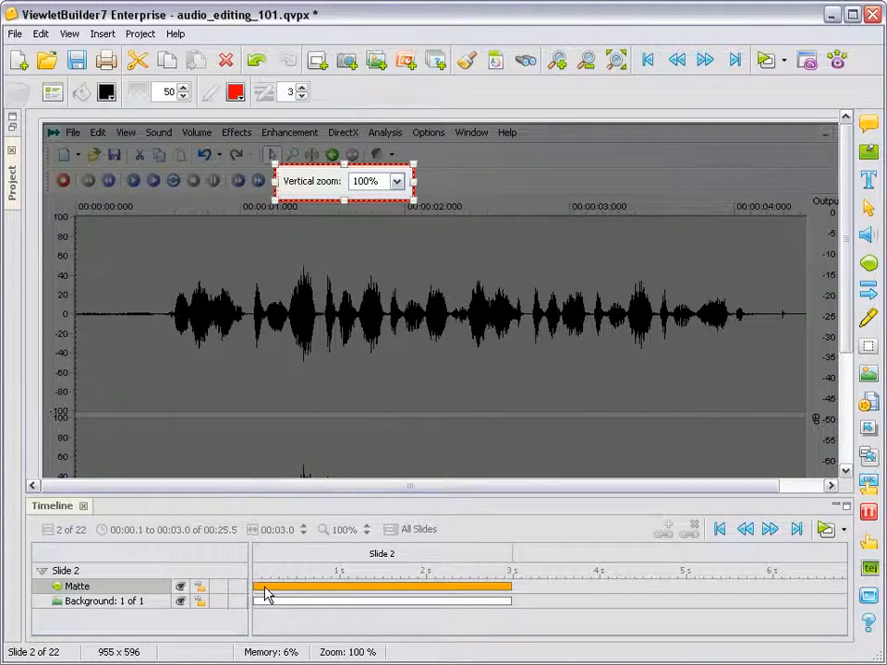
drag(266, 591, 351, 590)
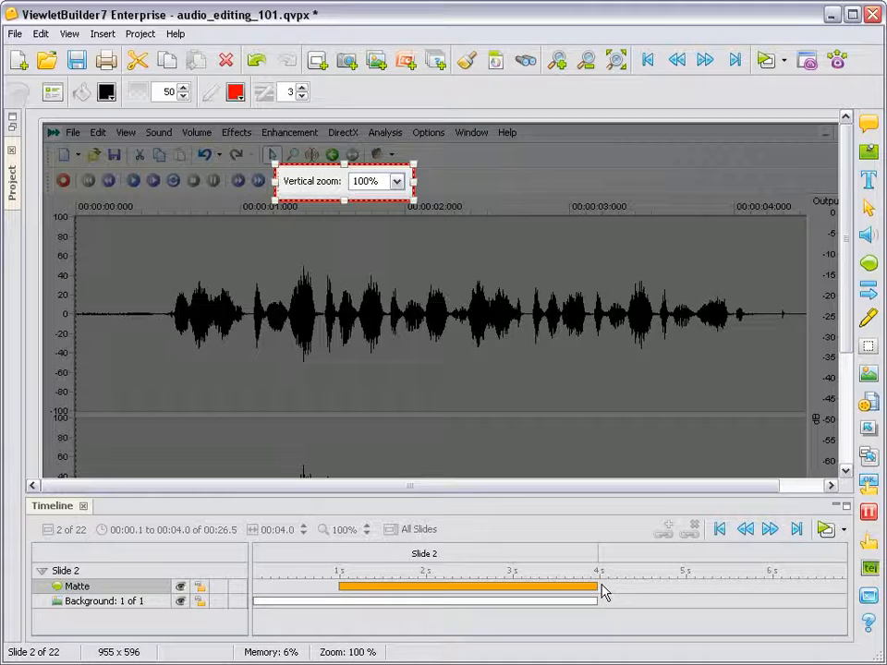
drag(595, 587, 570, 589)
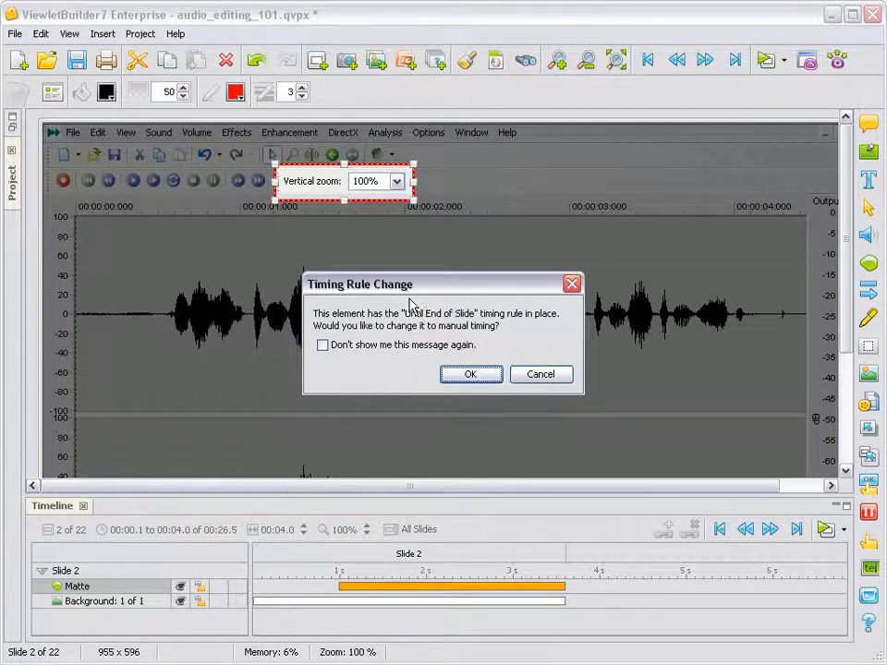
click(467, 374)
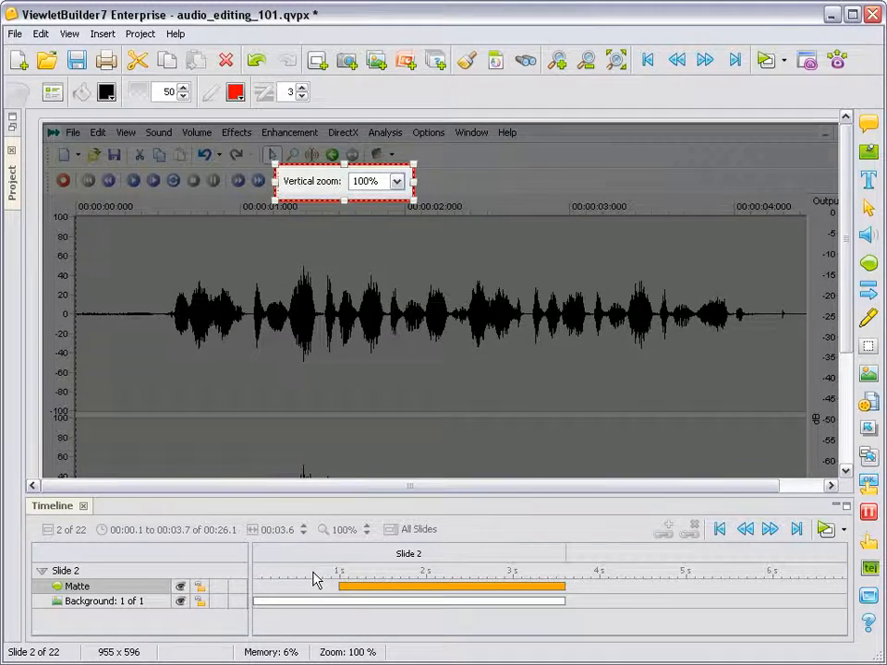
Preview the matte by scrubbing slide 2 to about 1.3 s
click(280, 573)
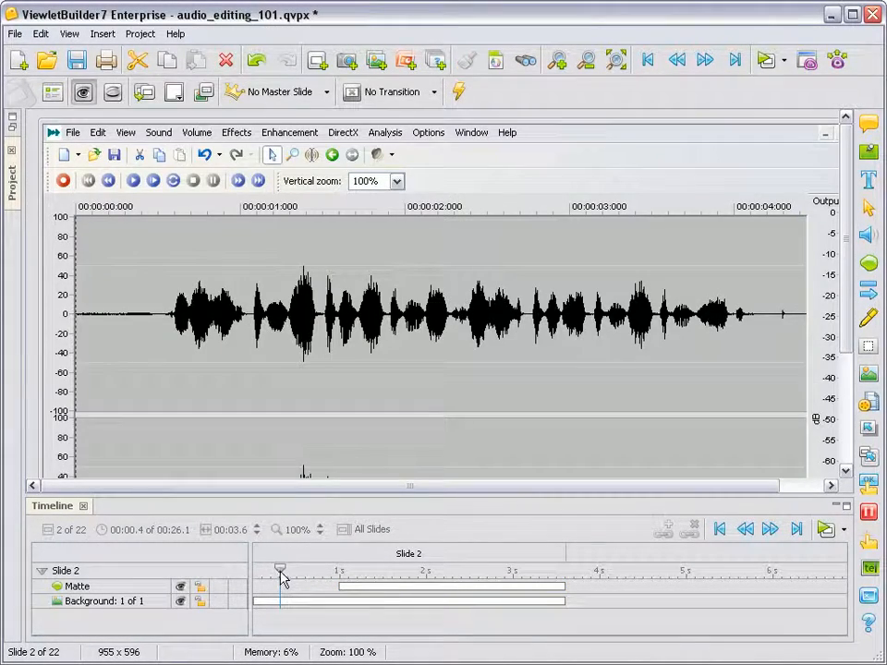
drag(280, 573, 320, 575)
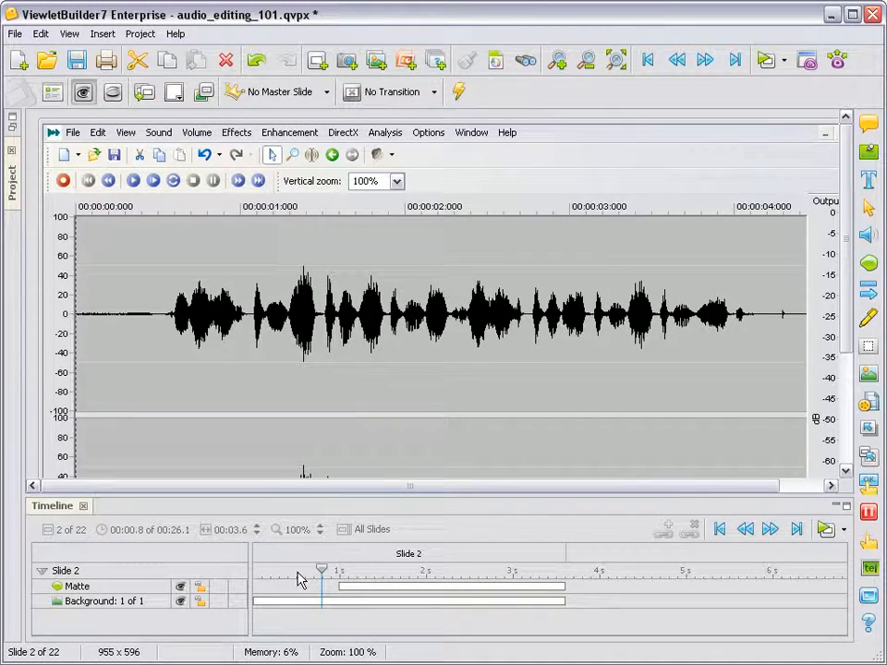
click(158, 592)
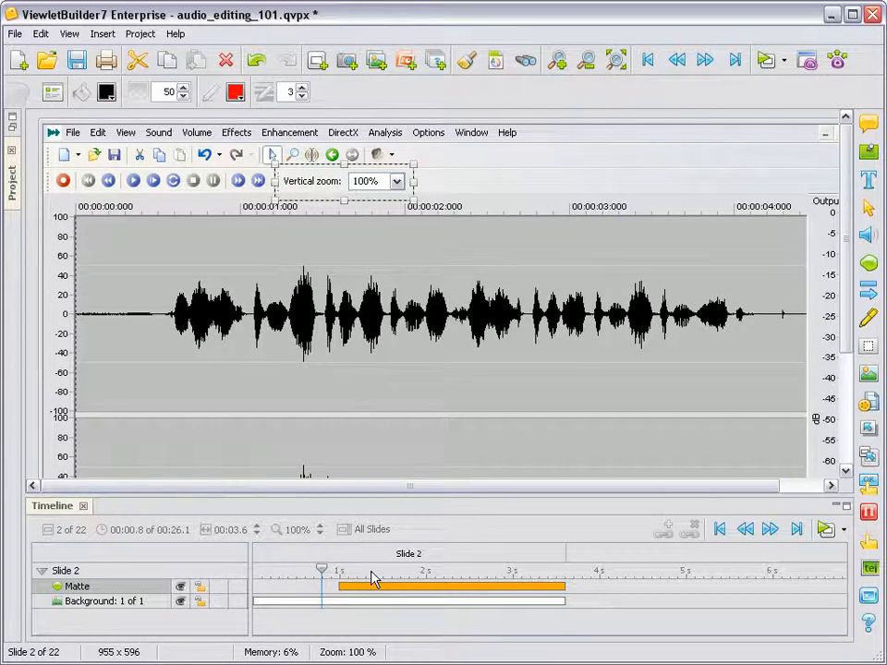
drag(324, 575, 364, 575)
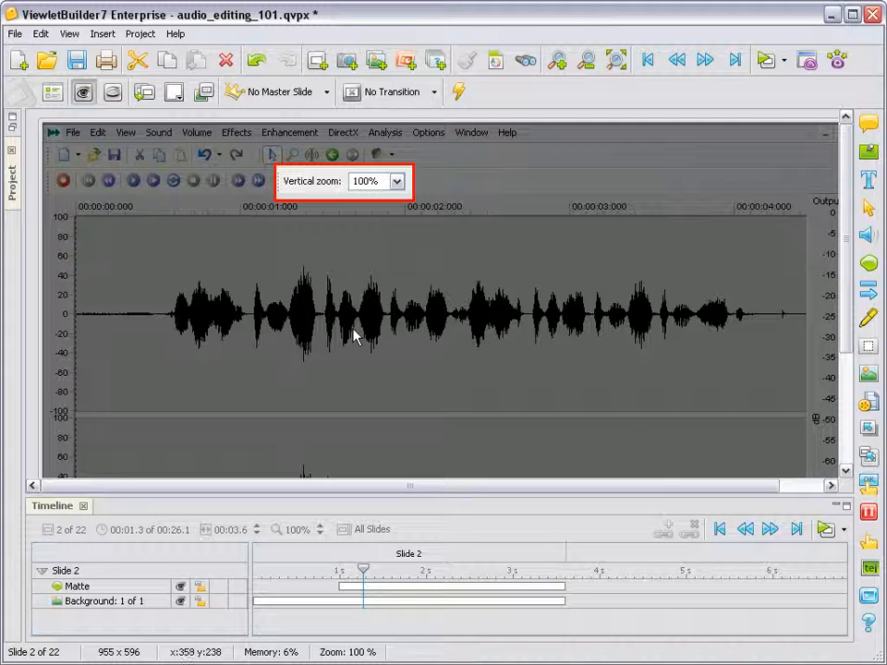
Set the matte's background color to light grey
click(136, 592)
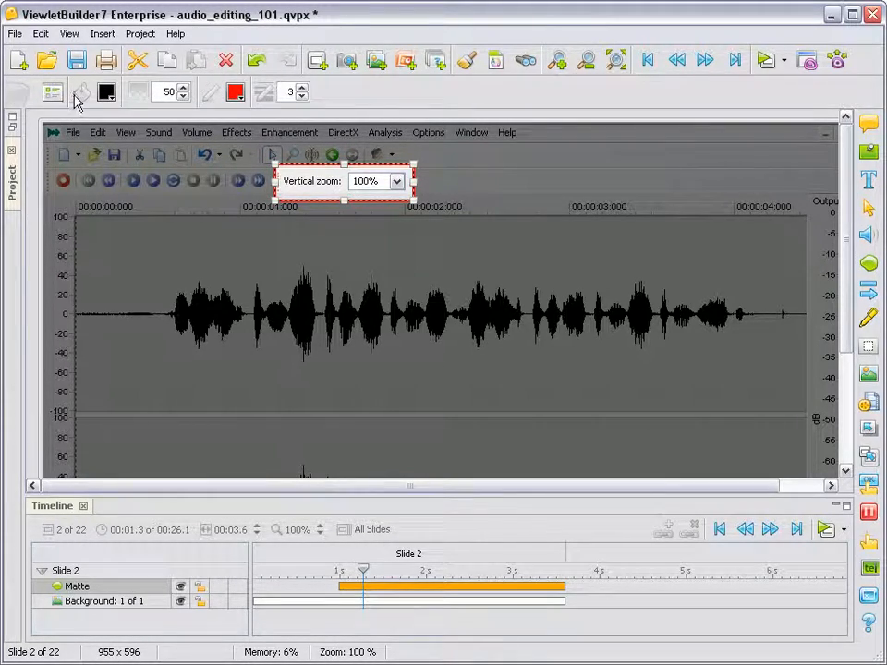
click(108, 93)
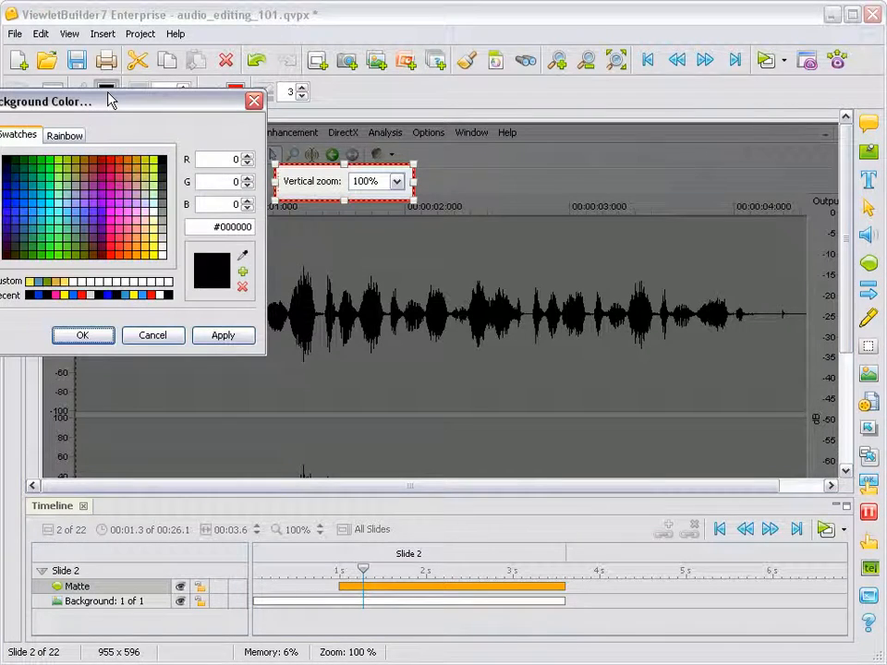
drag(109, 96, 692, 44)
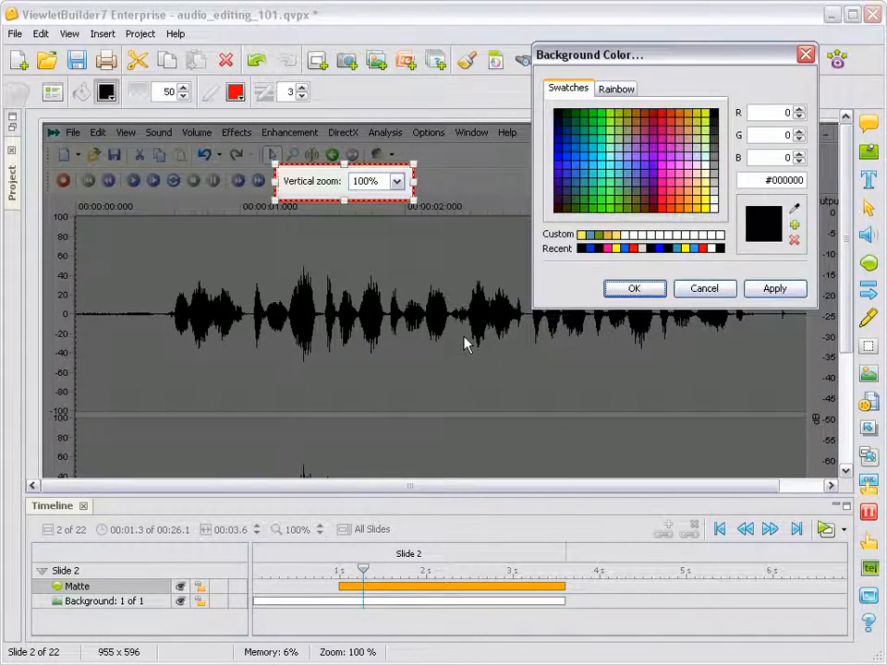
click(714, 198)
click(634, 289)
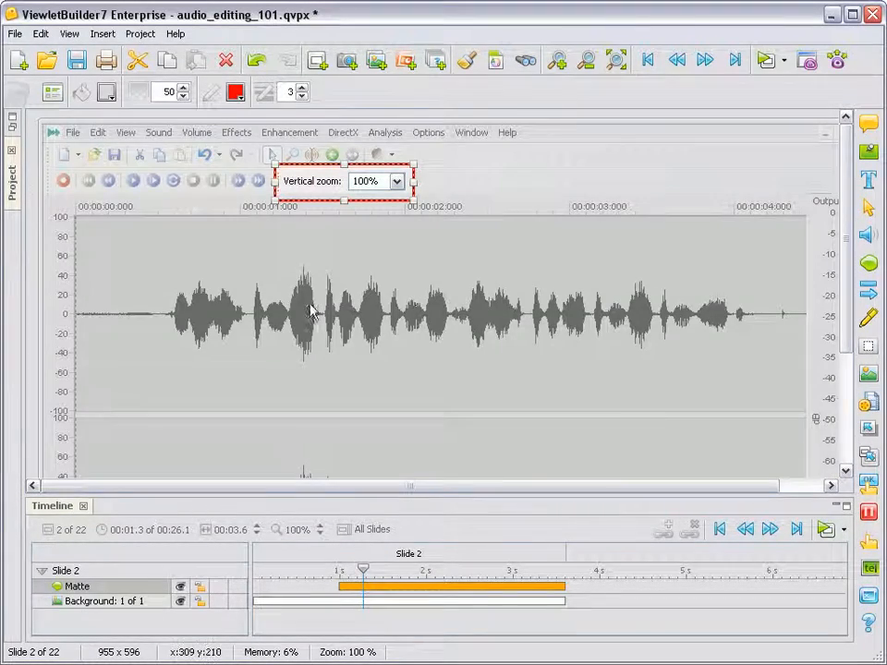
Try stronger and weaker opacity levels for the matte, ending with an opacity of 55
click(184, 88)
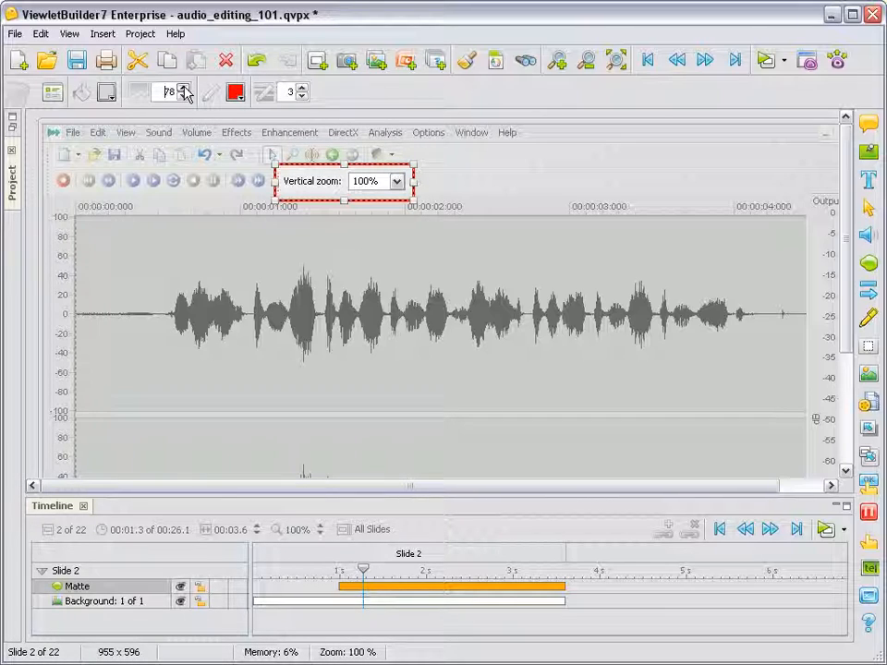
click(183, 88)
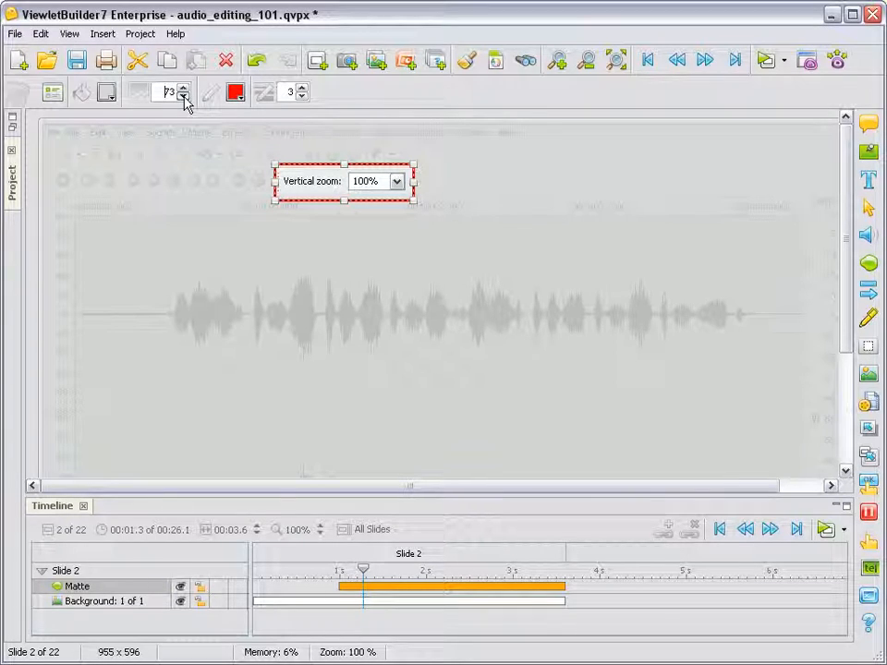
click(184, 96)
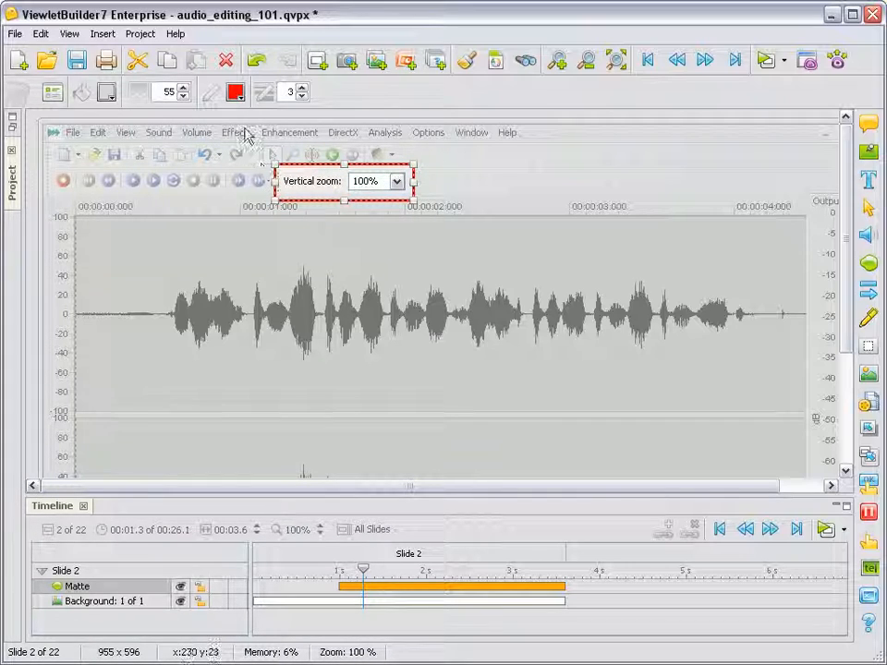
Set the matte's border color to yellow #FFFF33 and try a thicker border before returning its width to 3
click(236, 94)
drag(259, 100, 615, 93)
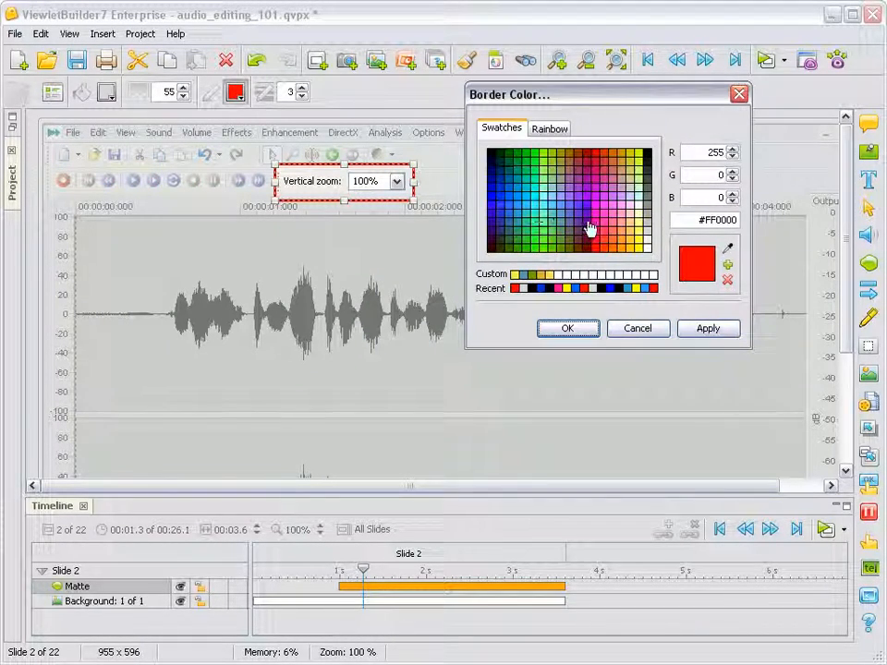
click(640, 246)
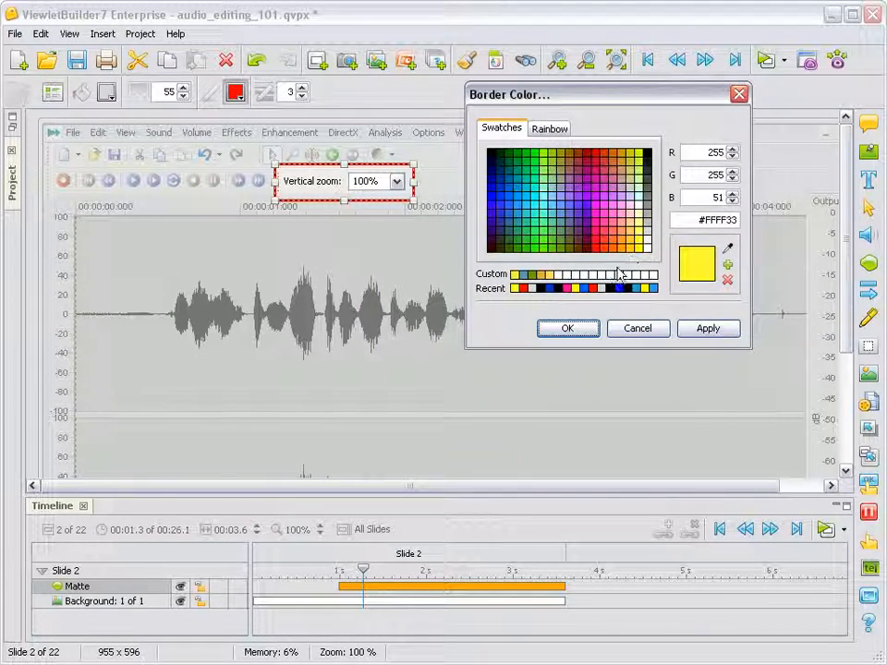
click(584, 330)
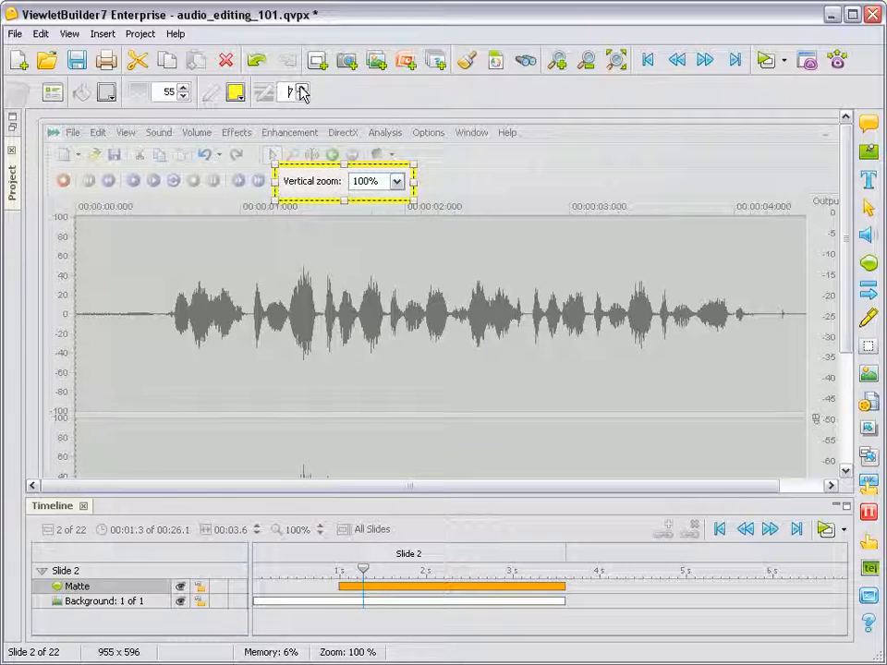
click(302, 96)
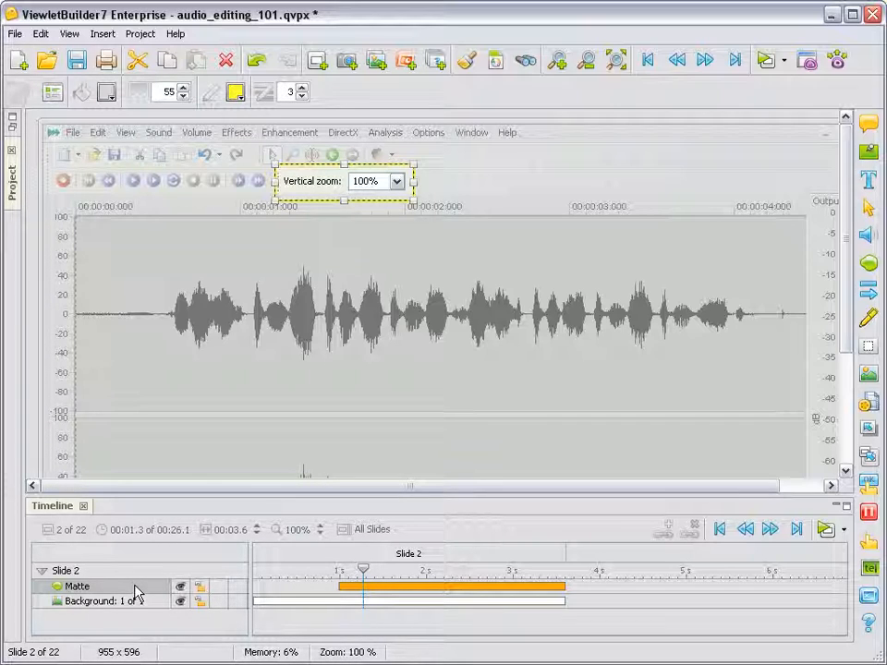
Delete the matte from slide 2 and draw a color highlight over the Vertical zoom control
key(Delete)
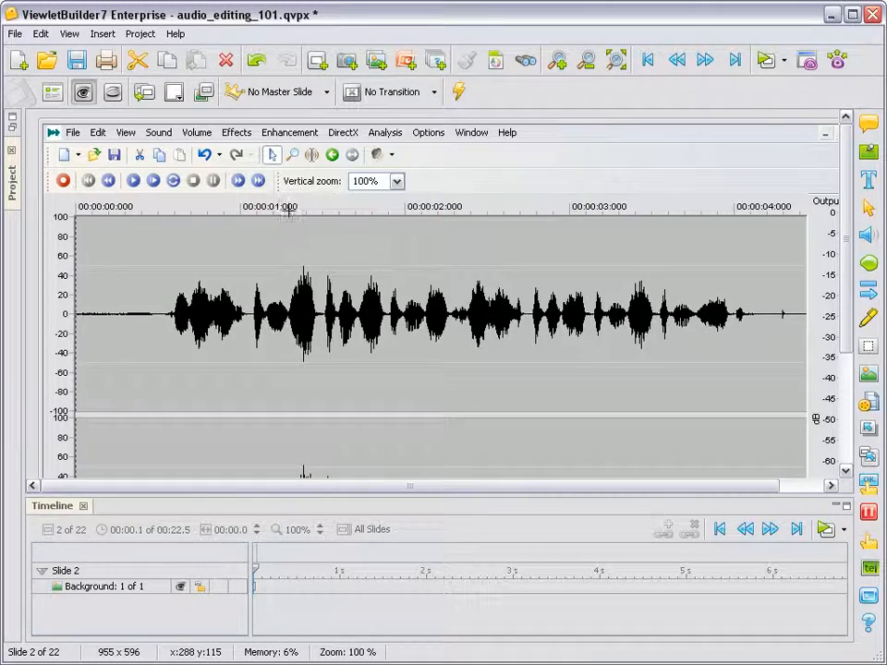
drag(275, 172, 412, 199)
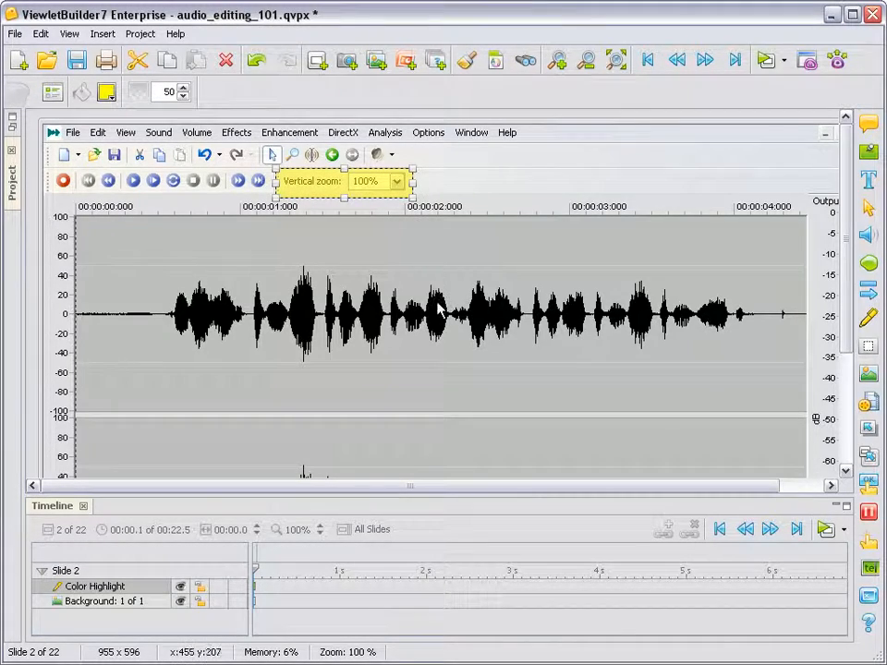
Time the color highlight to run from about 0.4 s to 3.4 s and preview it by scrubbing to about 2.5 s
click(255, 551)
drag(430, 553, 514, 566)
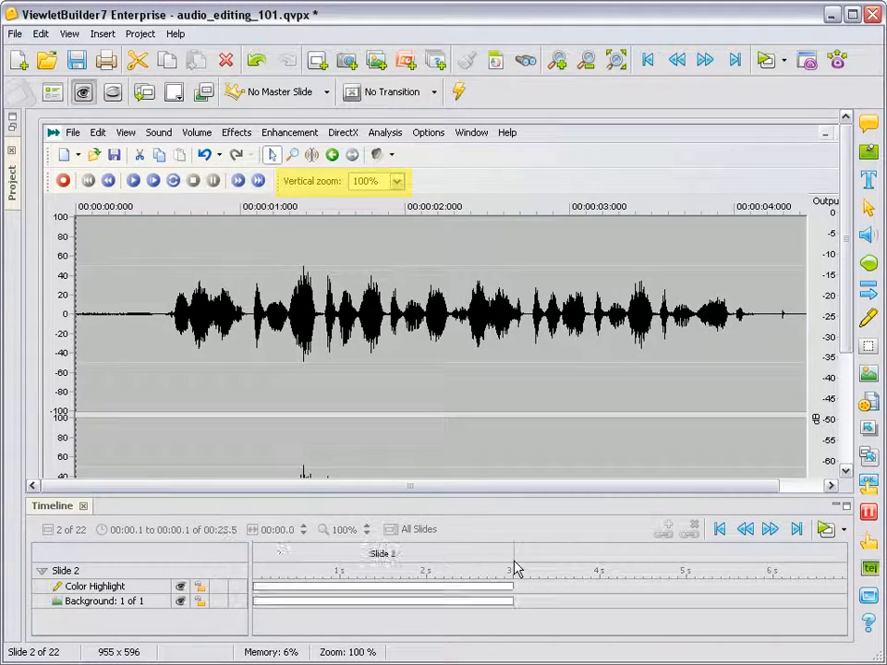
drag(261, 594, 294, 587)
click(264, 573)
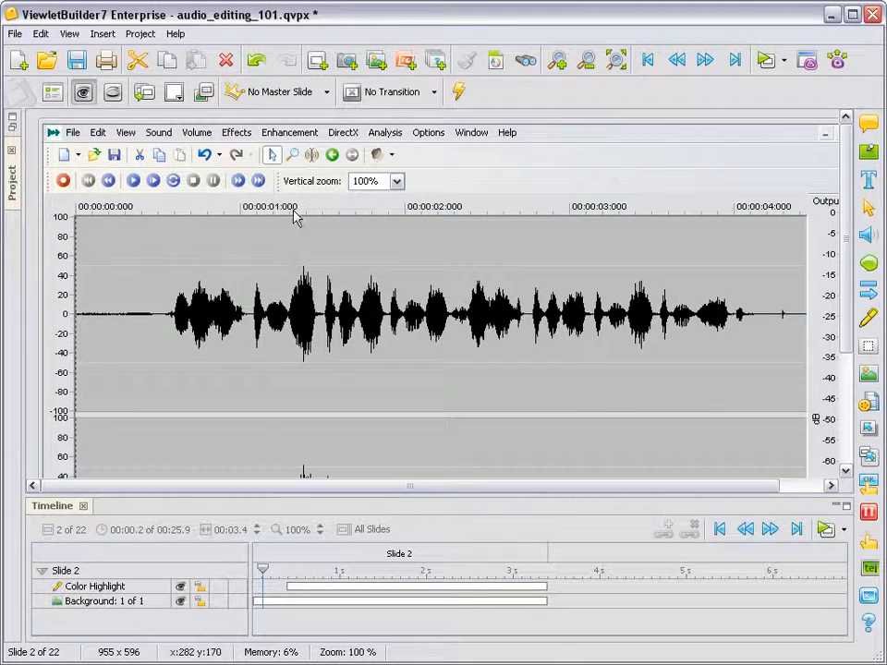
drag(263, 571, 439, 577)
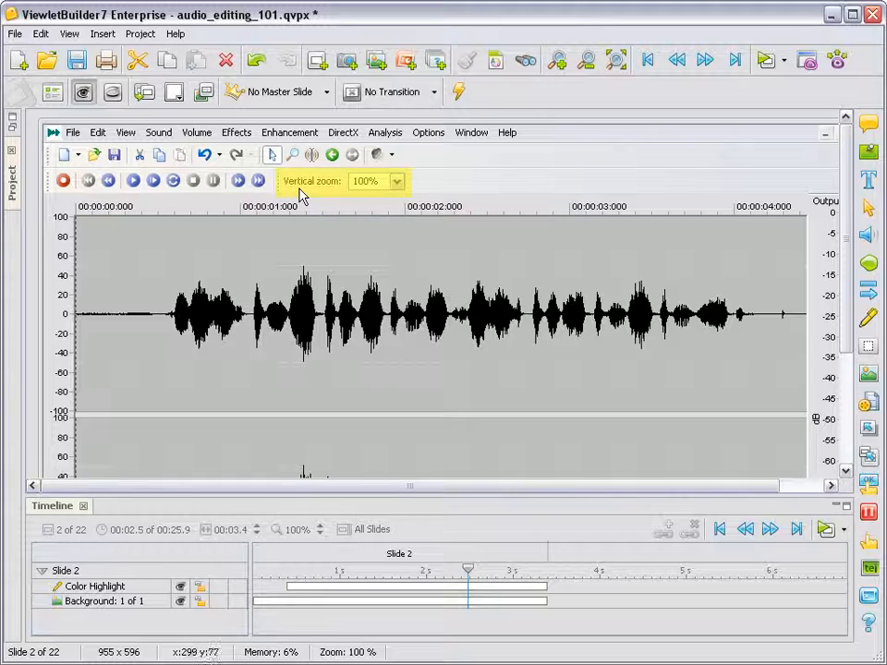
Change the color highlight's background color to blue #0033FF
click(146, 593)
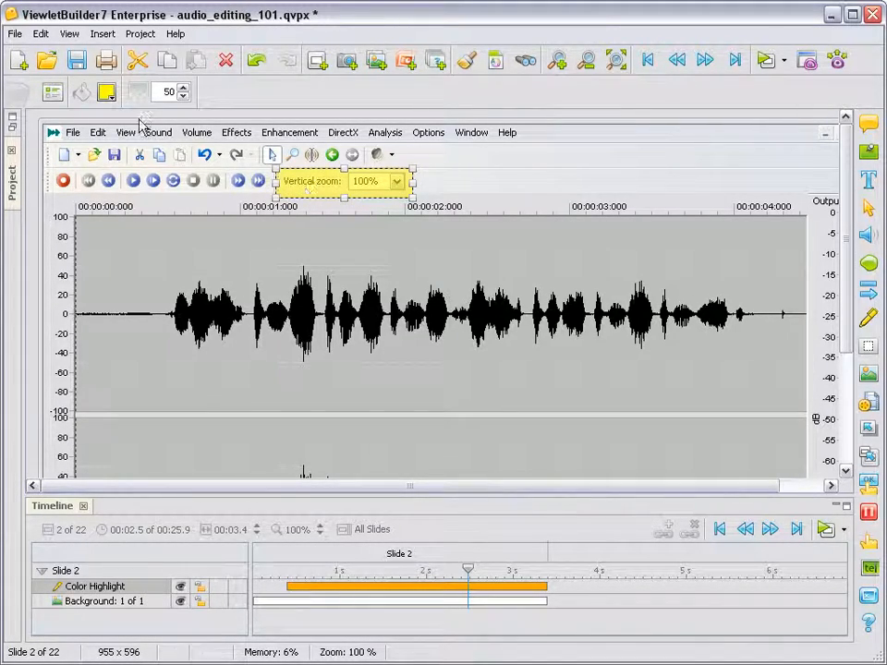
click(107, 92)
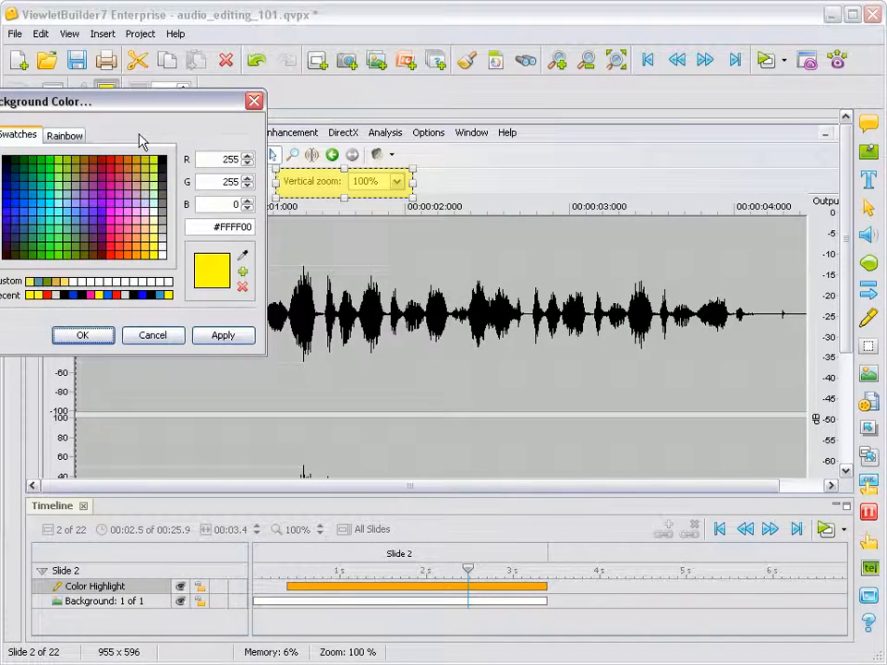
drag(135, 109, 538, 227)
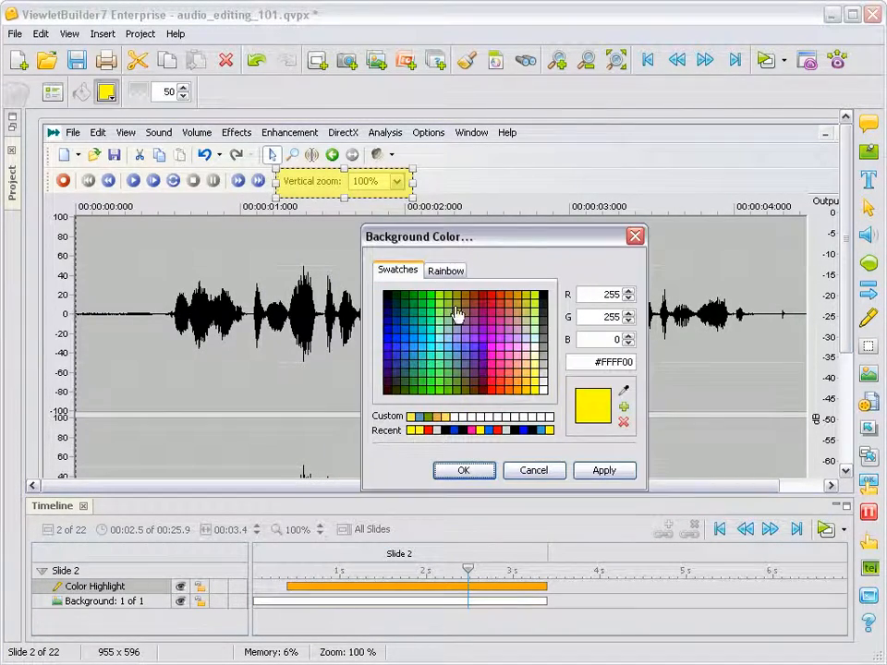
click(399, 342)
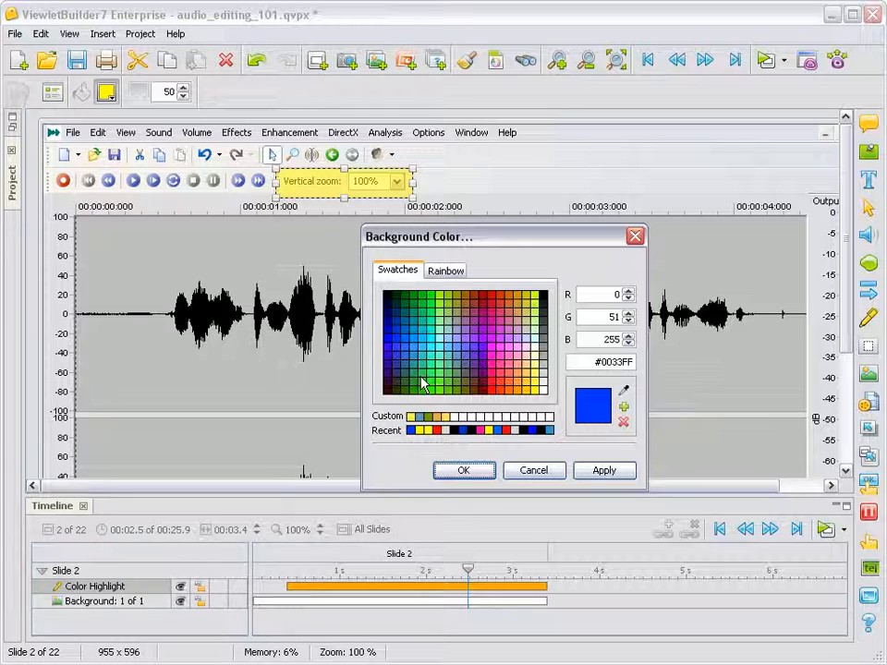
click(461, 473)
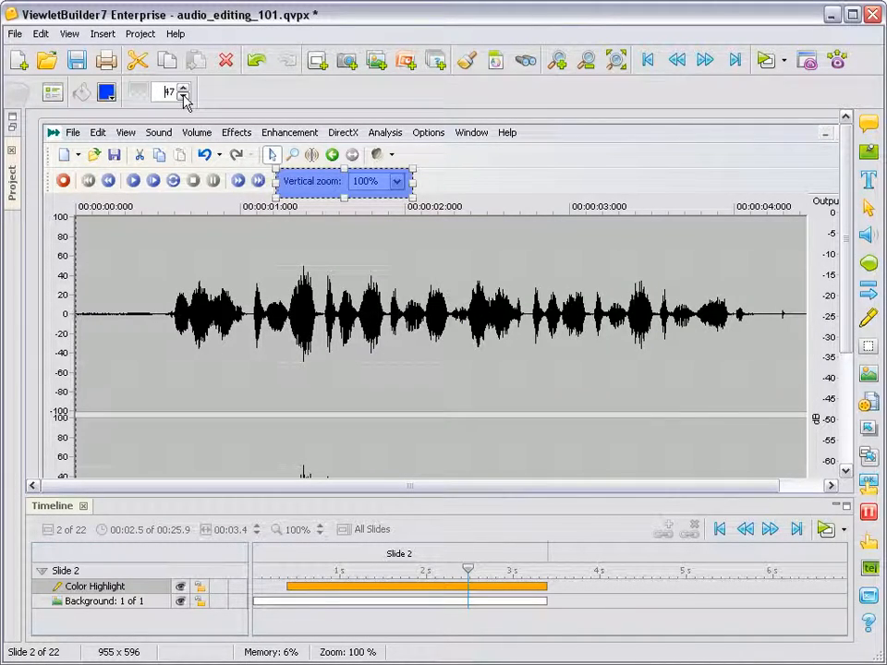
Try lower opacity levels for the blue color highlight, set its opacity to 45 and deselect it
click(183, 96)
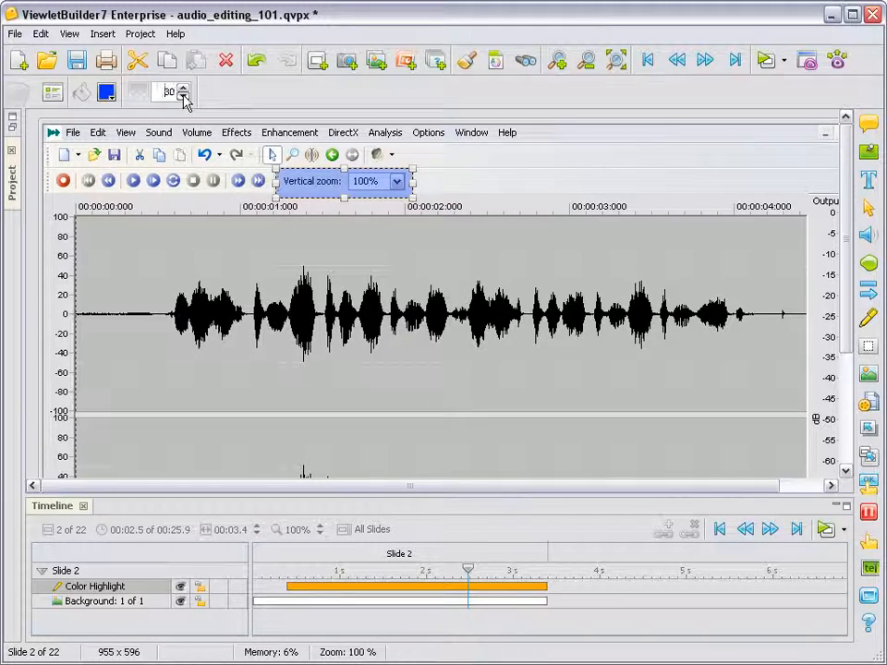
click(183, 97)
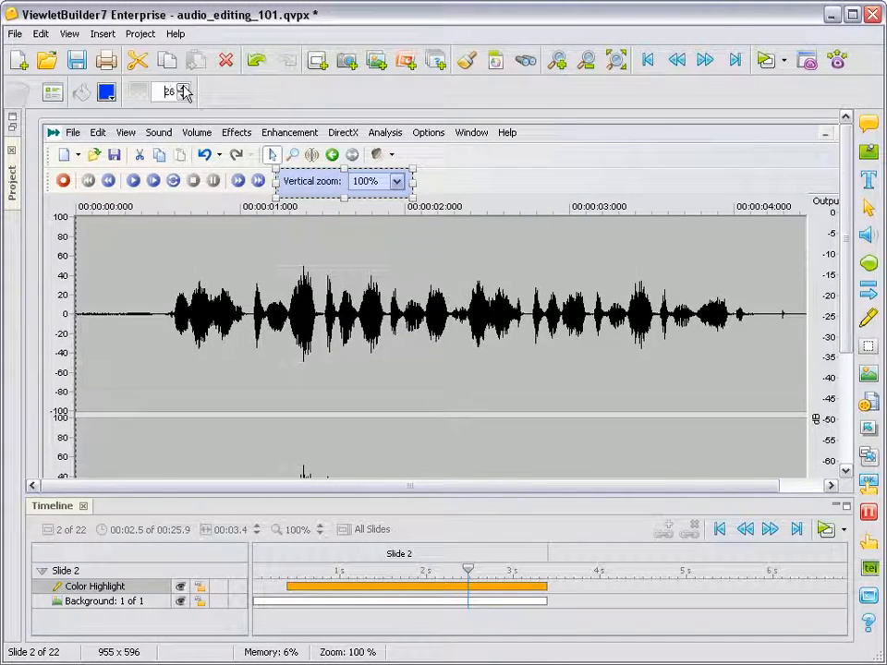
click(183, 87)
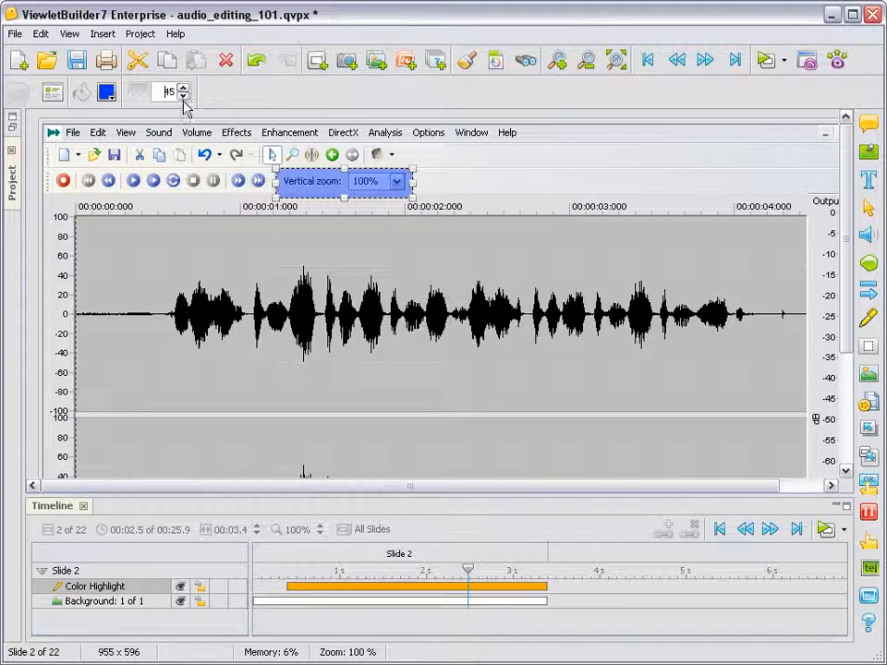
click(204, 257)
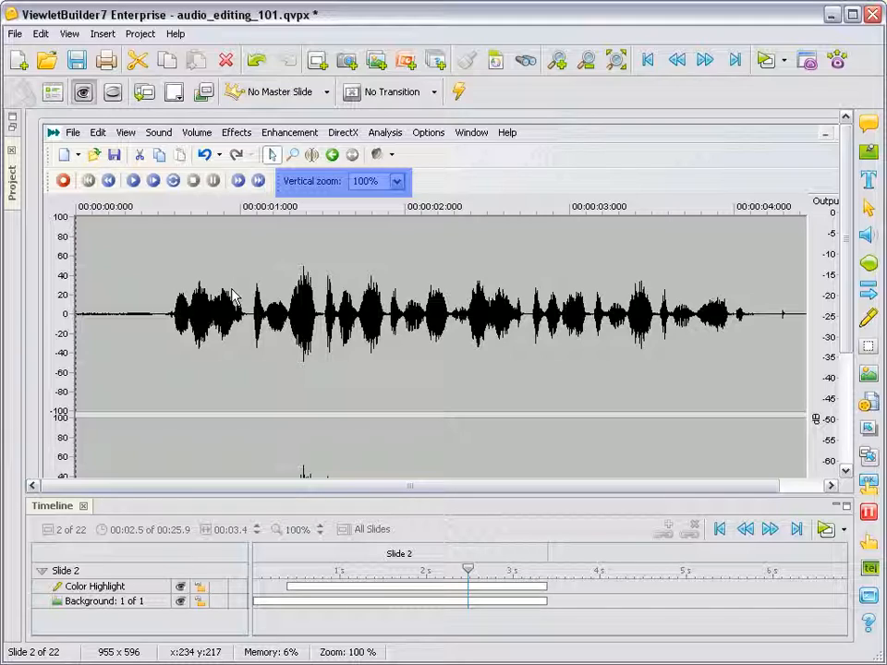
key(alt)
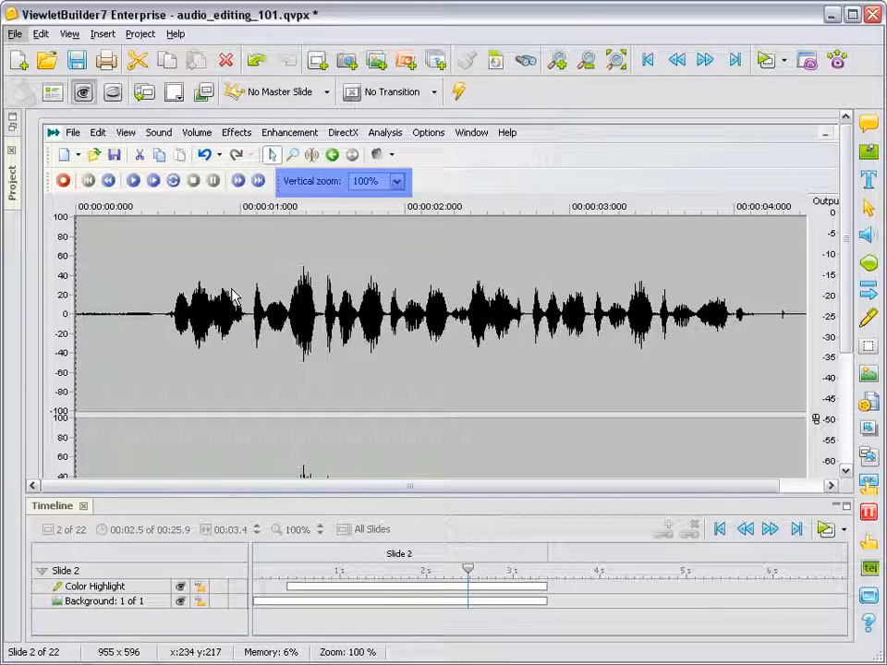